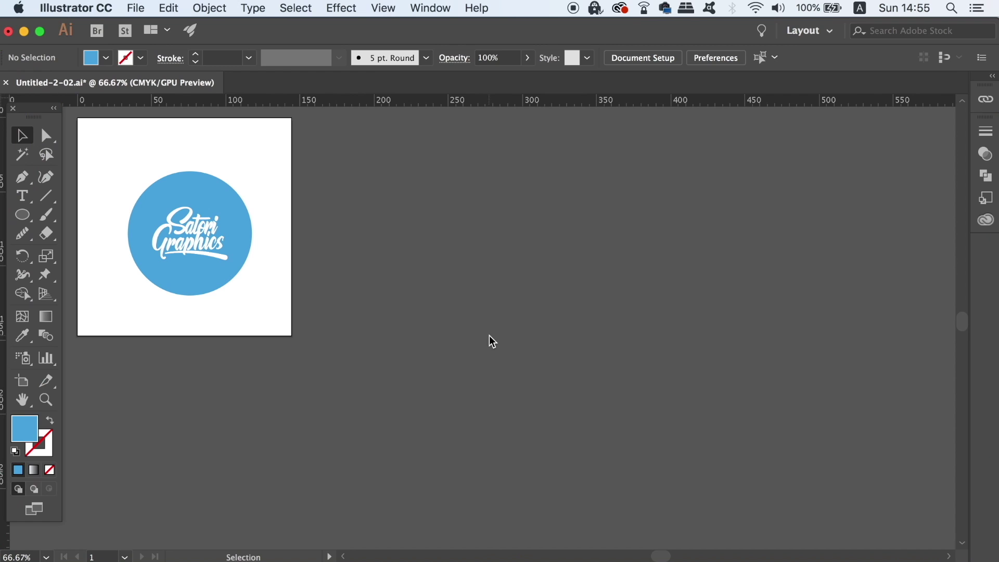
Centre the text on the blue circle using Align to Selection and enlarge the logo to about 110 mm wide.
left_click_drag(130, 135, 296, 335)
left_click(645, 58)
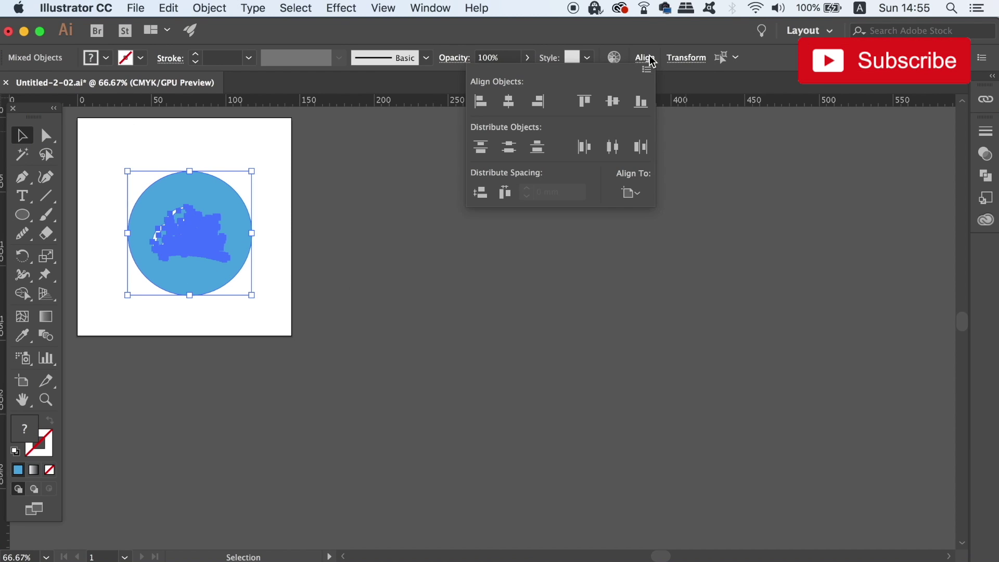
left_click(640, 196)
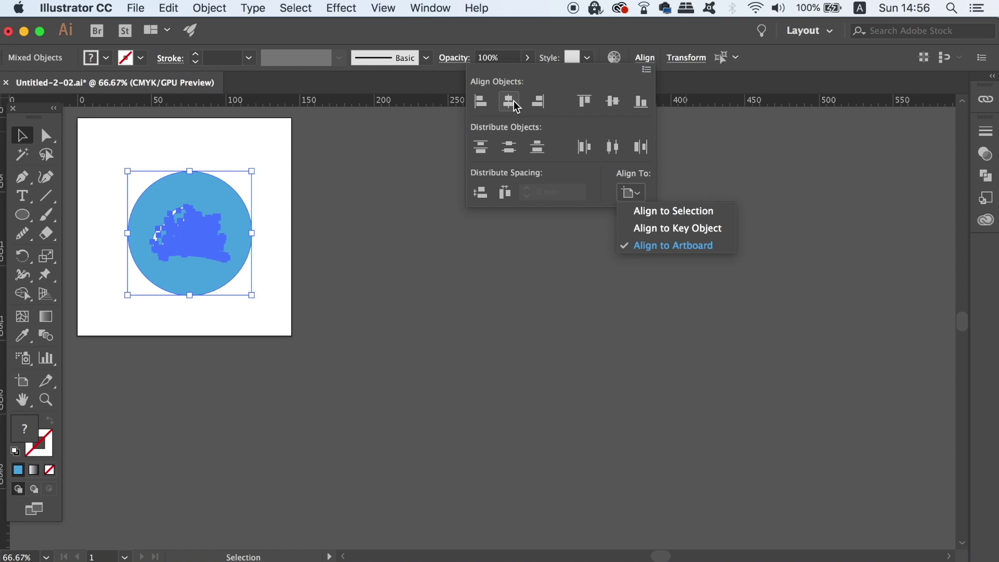
left_click(516, 106)
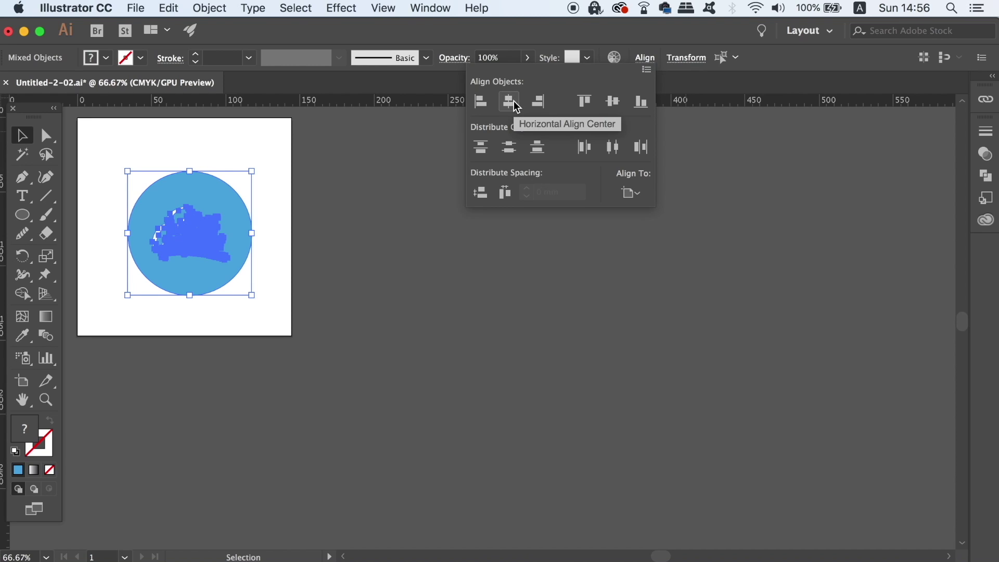
left_click(516, 107)
left_click(614, 105)
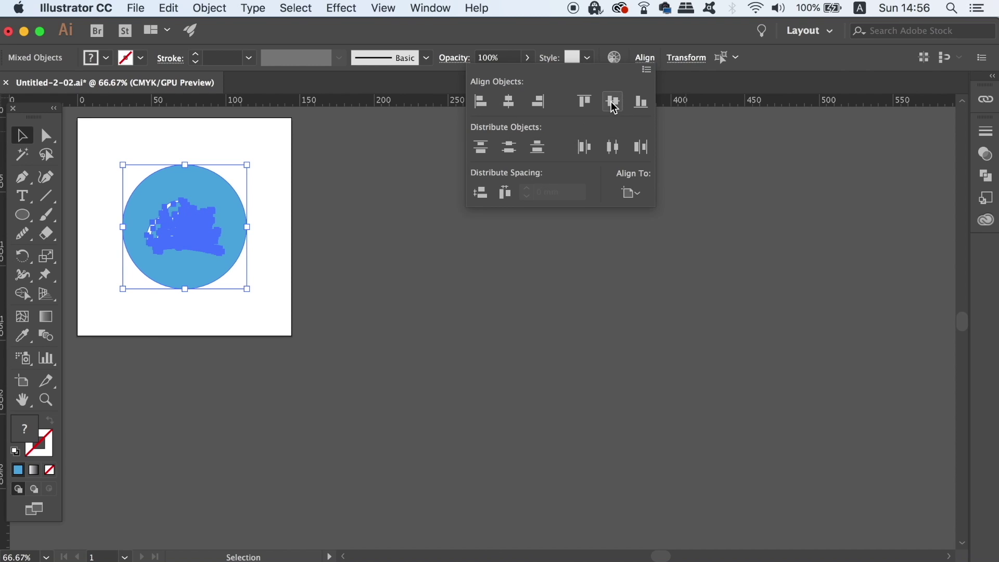
left_click_drag(330, 295, 512, 338)
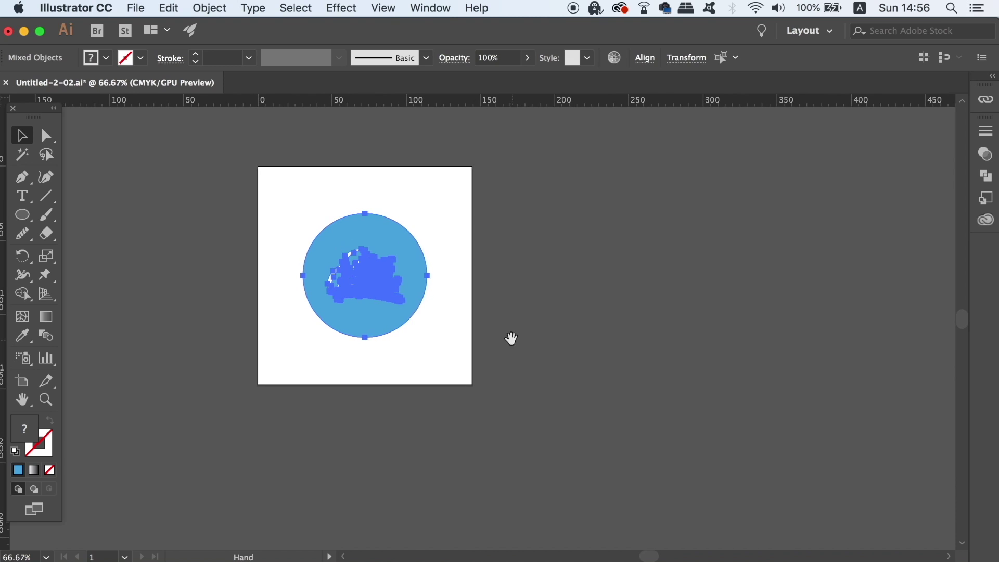
left_click_drag(427, 213, 462, 197)
Save the document as 'design 1' in the Logo Design Saving Guide folder with default Illustrator options.
left_click(642, 259)
left_click_drag(560, 270, 435, 217)
left_click(131, 7)
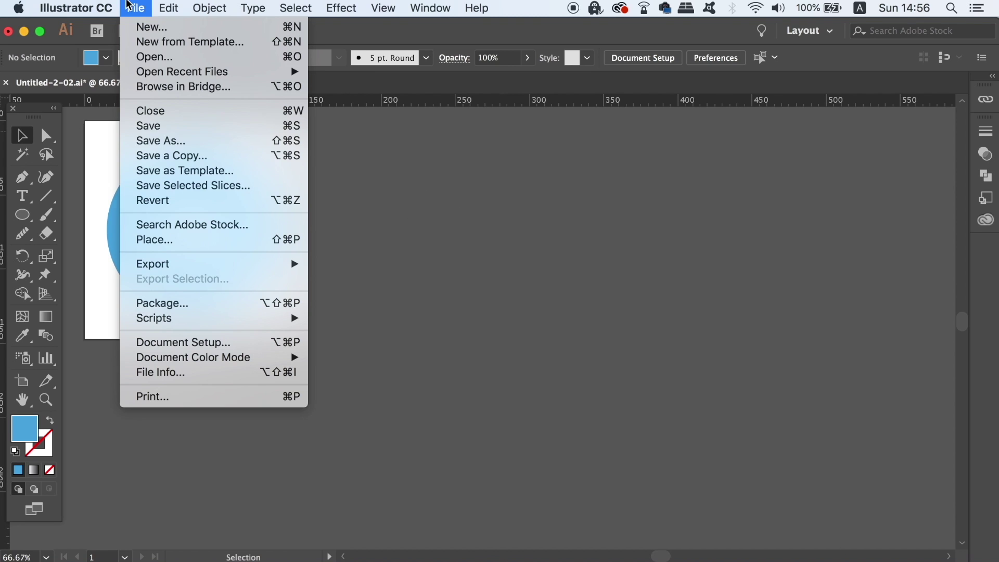
left_click(193, 149)
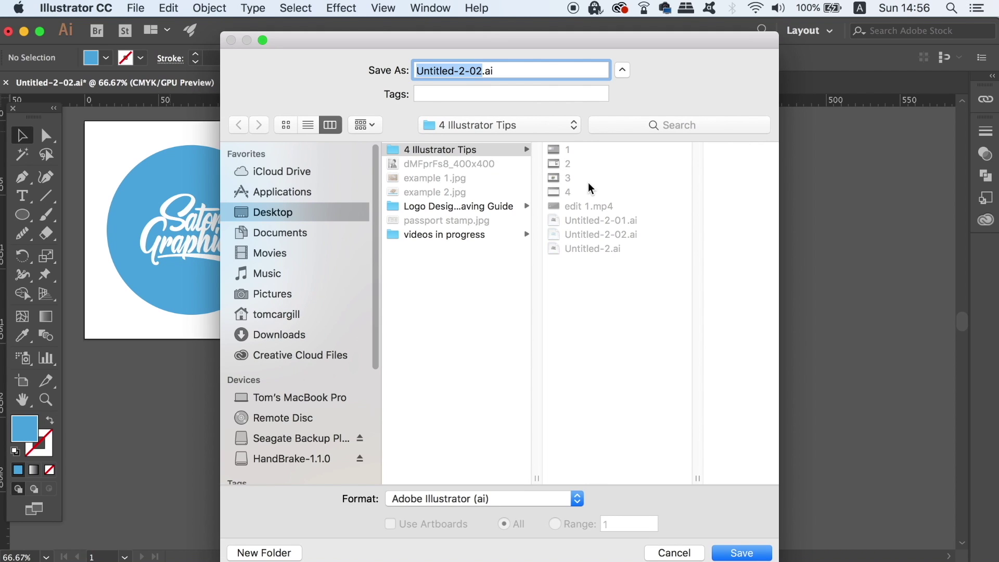
left_click(456, 208)
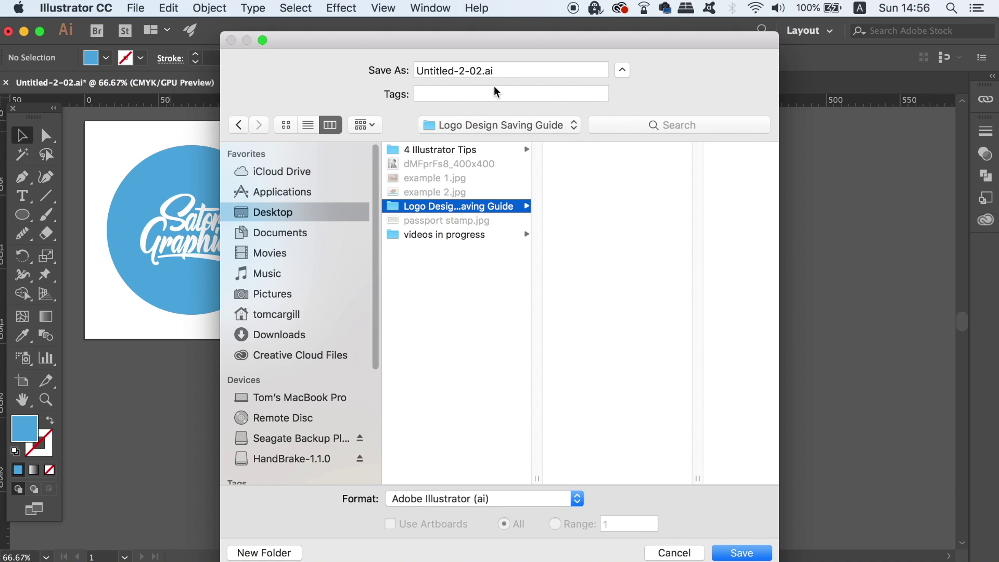
triple_click(506, 71)
type("design ")
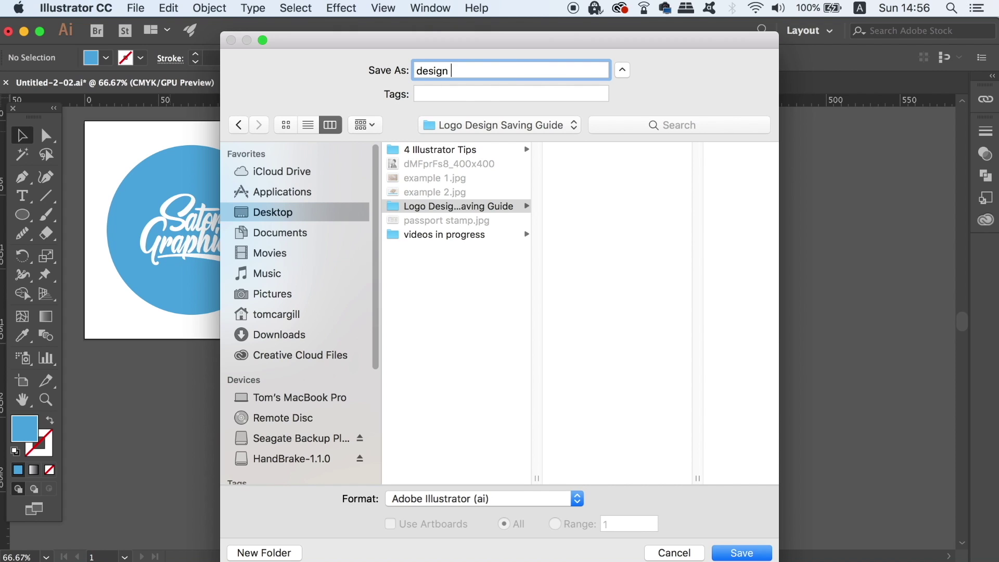
type("1")
key("Return")
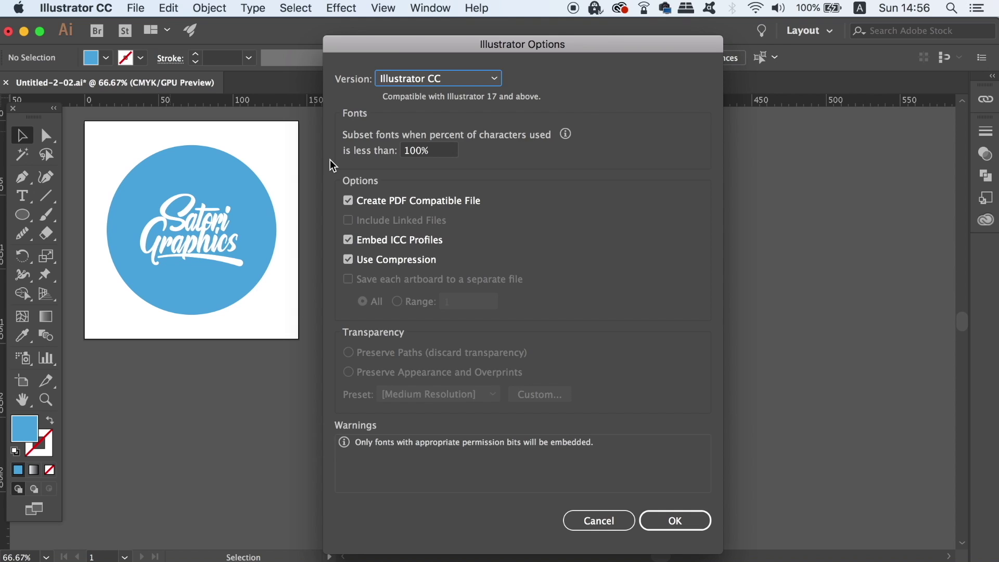
key("Return")
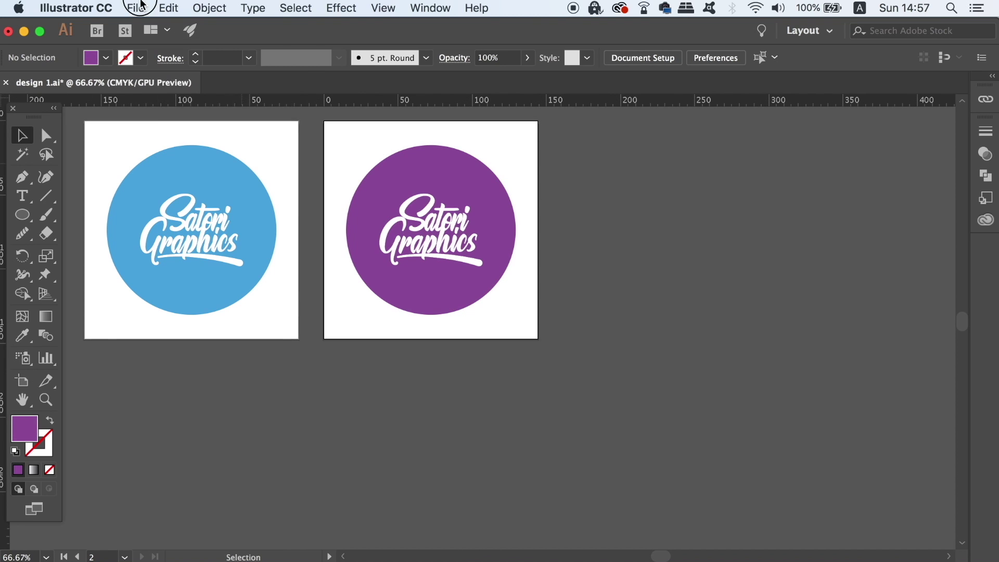
Resave over design 1.ai with 'Save each artboard to a separate file' enabled.
left_click(136, 8)
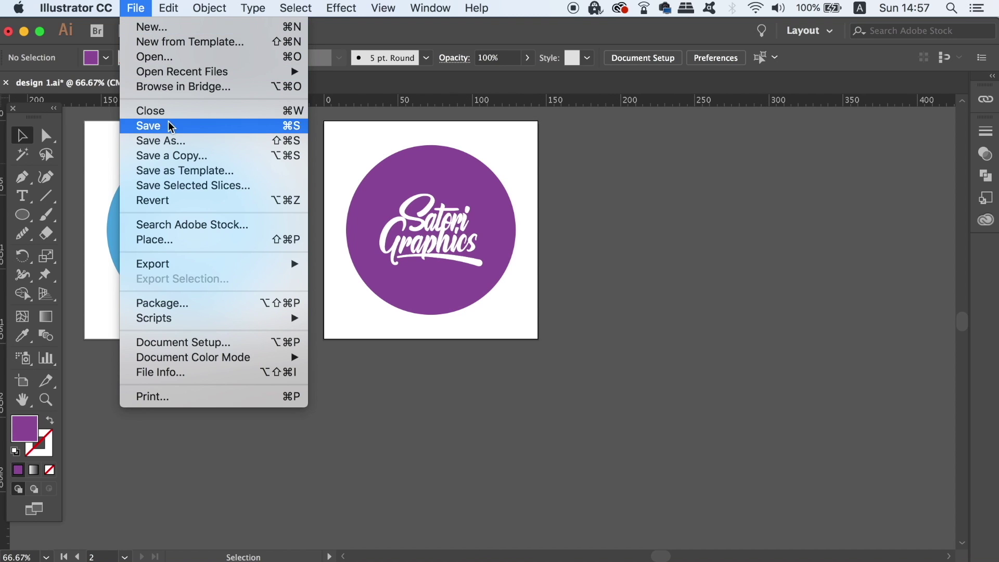
left_click(170, 140)
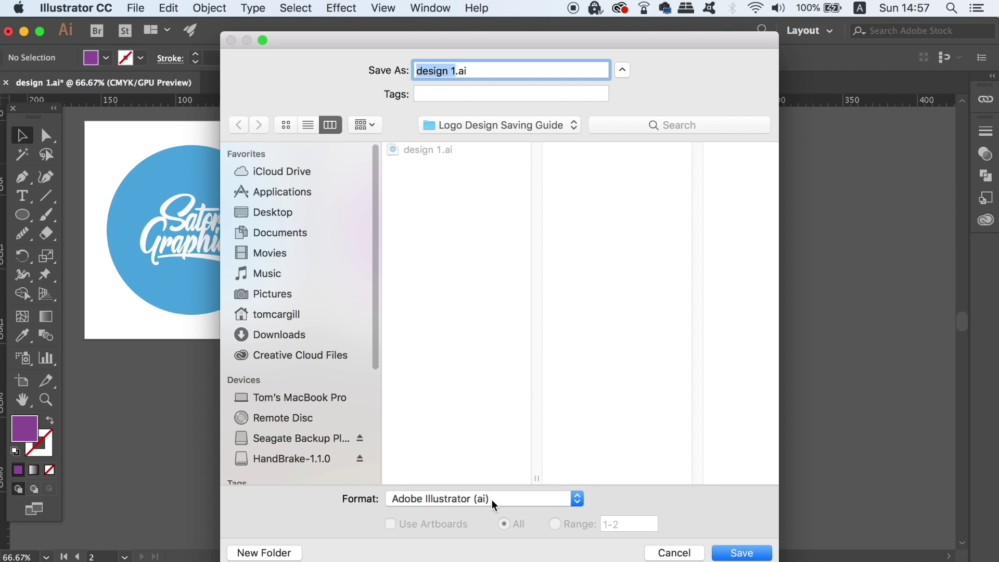
left_click(734, 551)
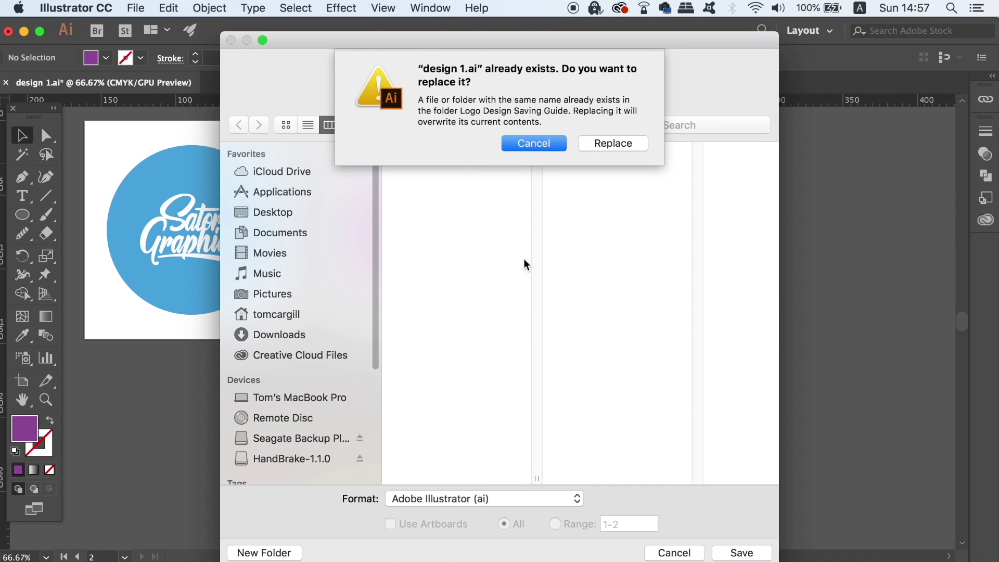
left_click(605, 151)
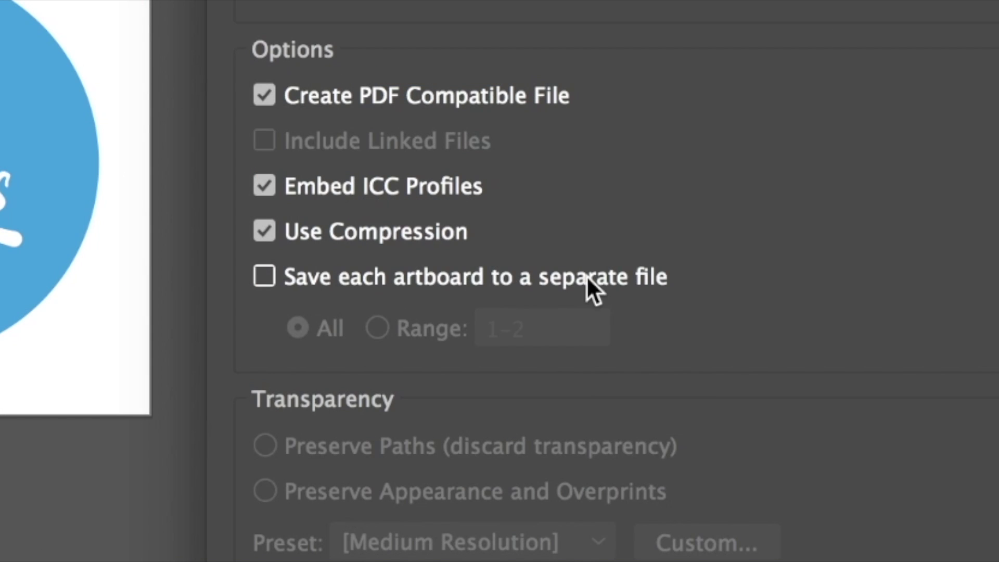
left_click(589, 277)
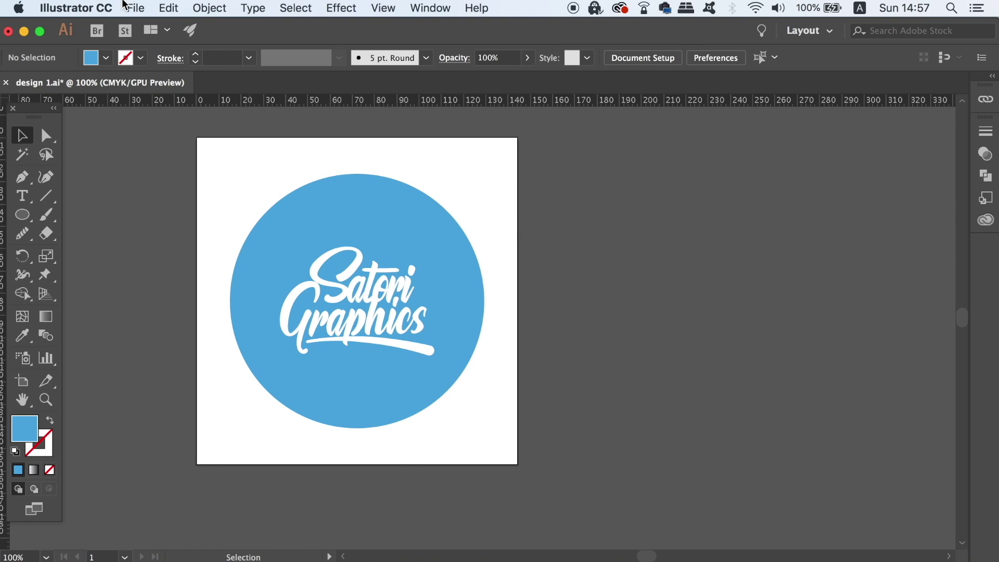
Save the logo as design 1.eps in Illustrator EPS format, then minimise Illustrator.
left_click(131, 7)
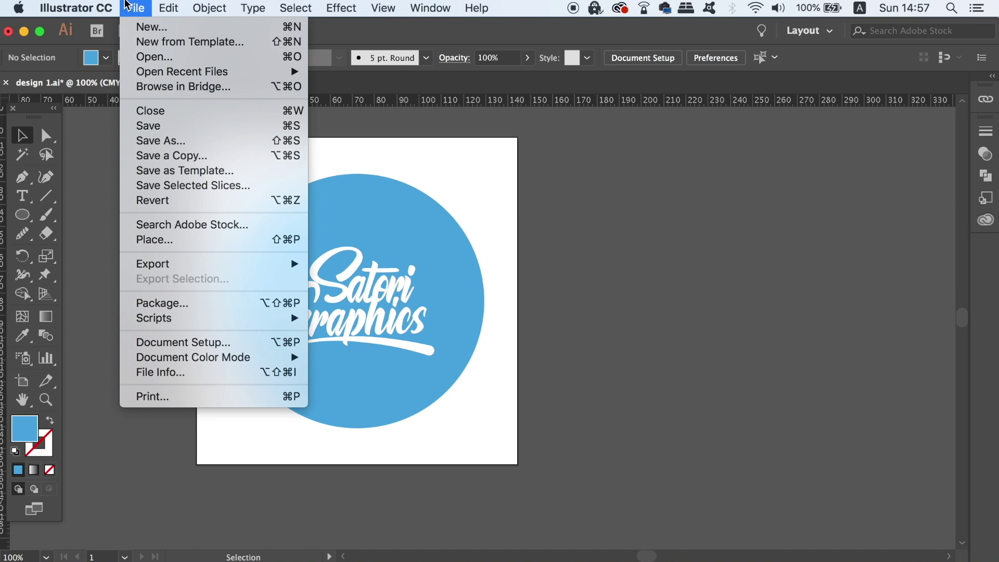
left_click(167, 142)
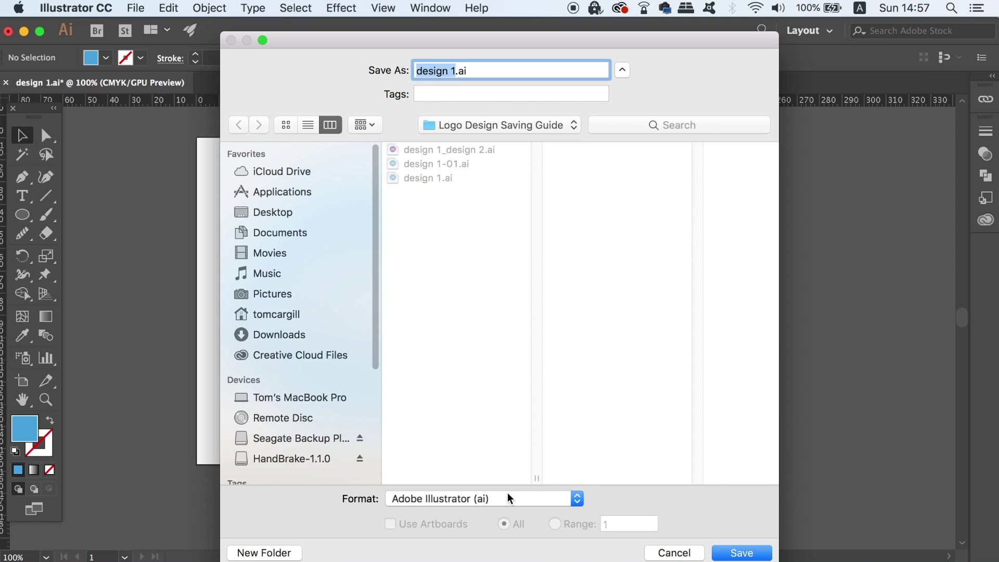
left_click(505, 498)
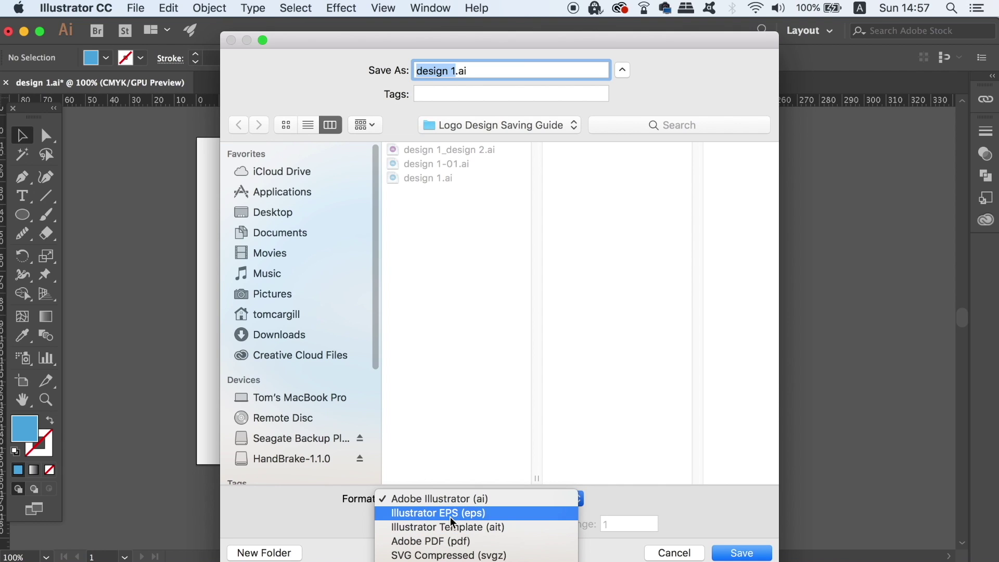
left_click(468, 513)
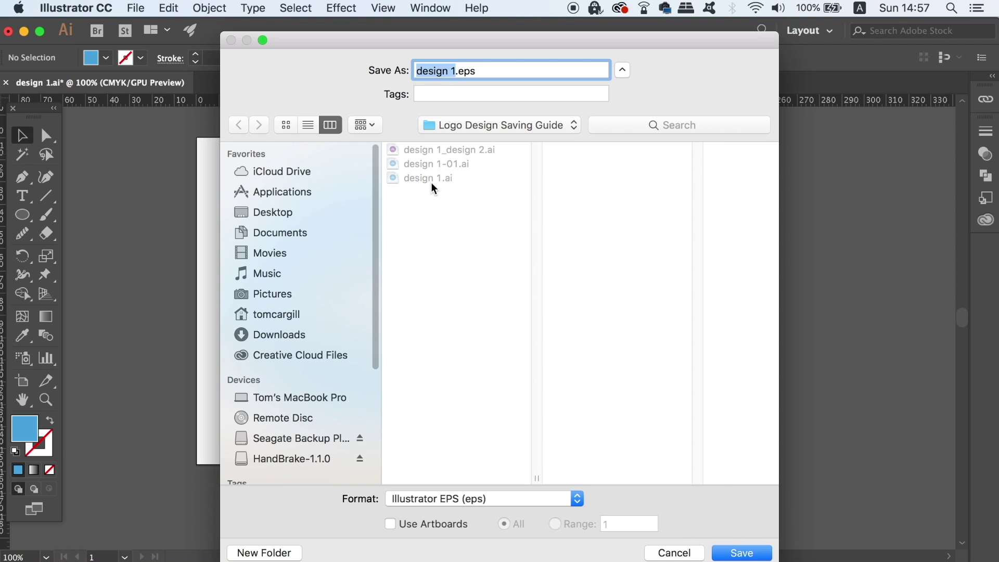
left_click(737, 551)
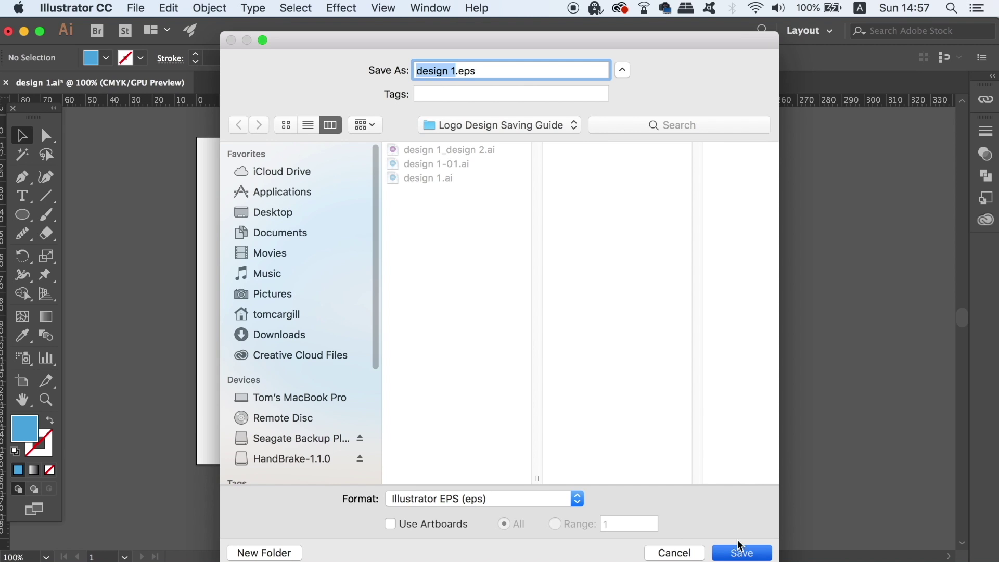
left_click_drag(497, 81, 481, 34)
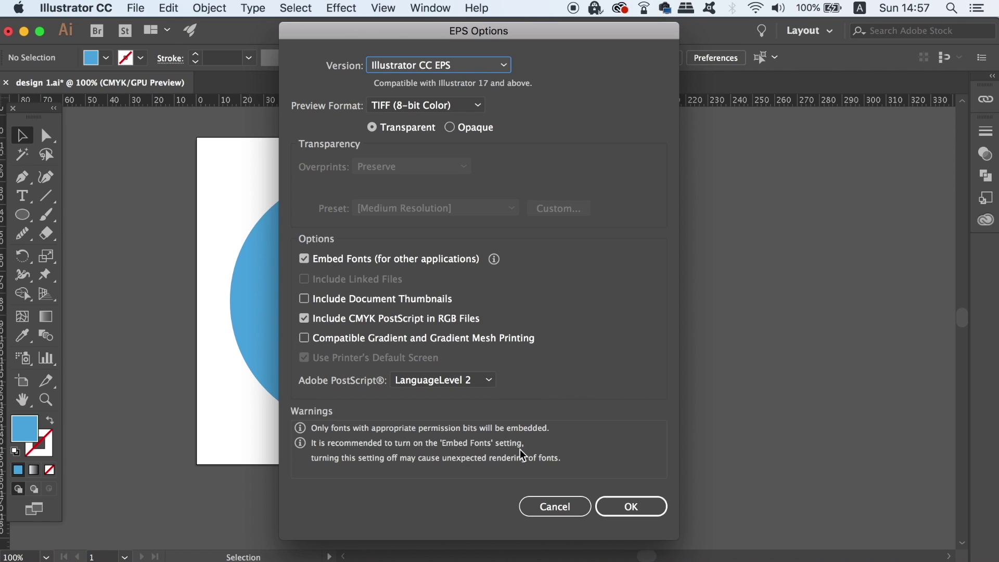
left_click(632, 505)
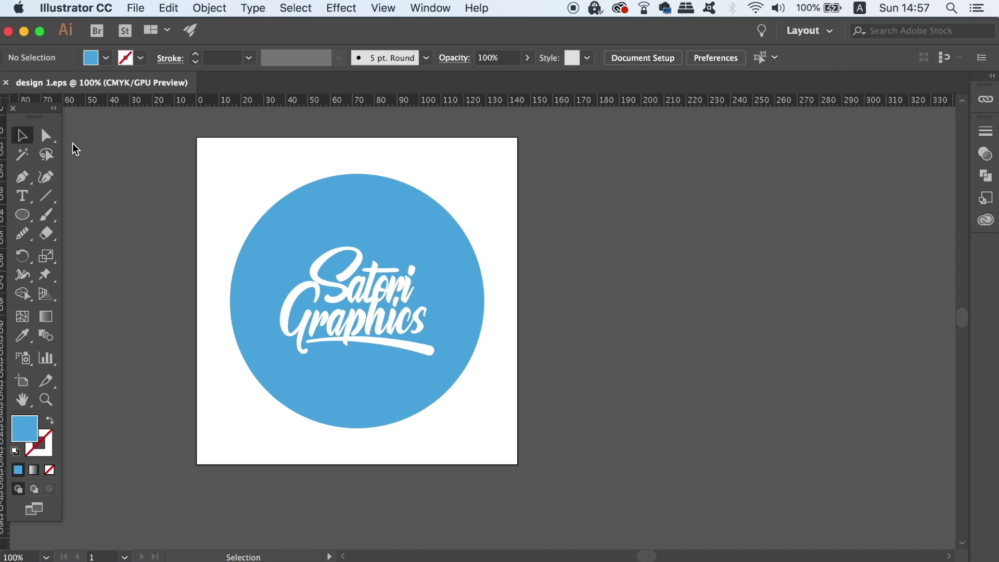
left_click(24, 31)
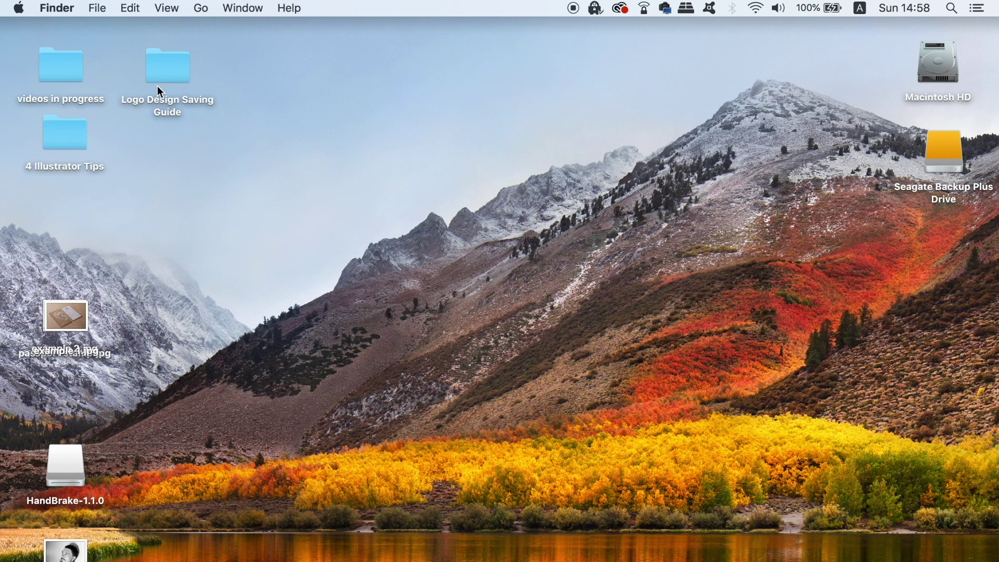
Open design 1.eps from the Logo Design Saving Guide folder on the desktop.
left_click(173, 80)
double_click(172, 76)
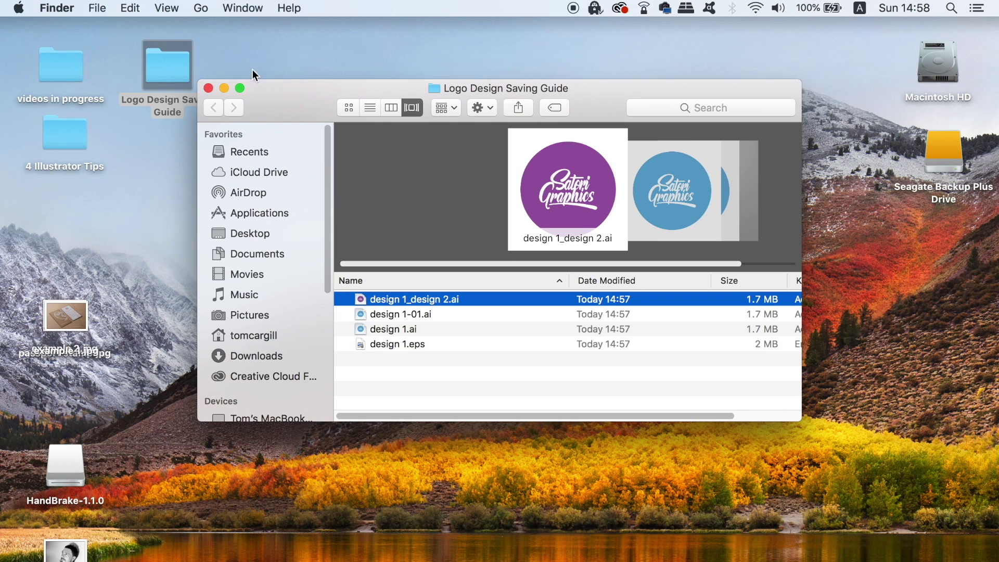
left_click(401, 344)
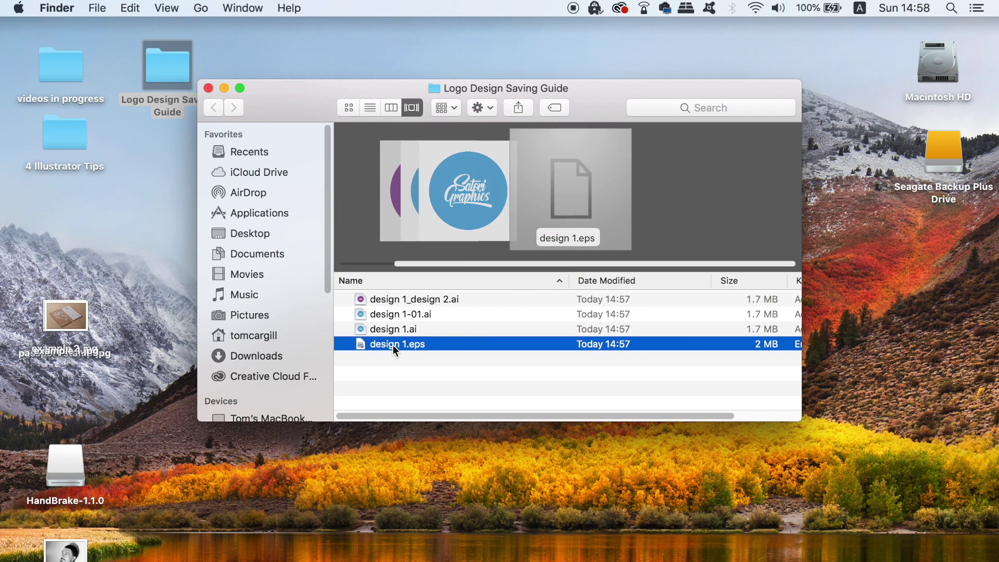
double_click(394, 345)
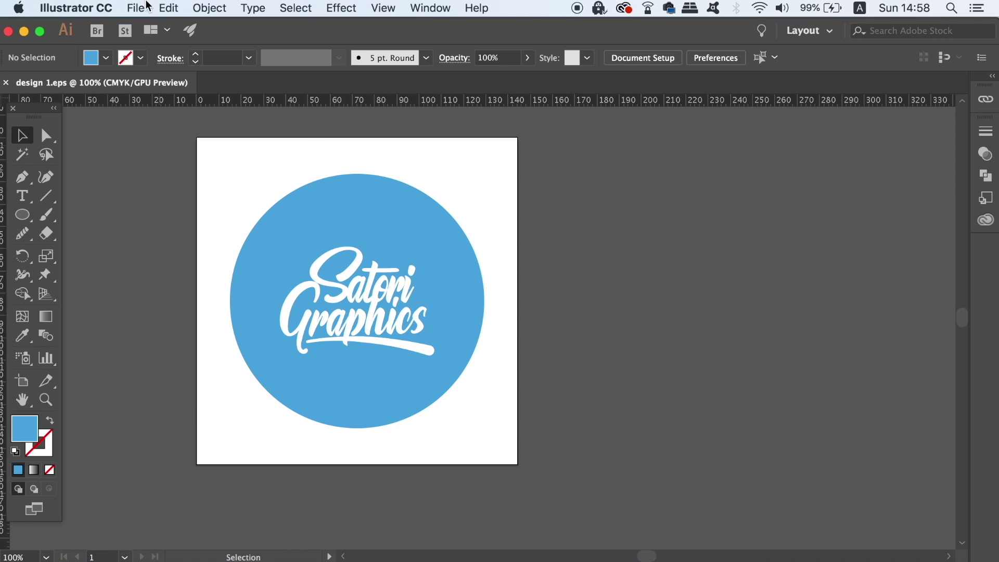
Save as design 1.pdf in Adobe PDF format with Acrobat 8 (PDF 1.7) compatibility.
left_click(136, 8)
left_click(176, 149)
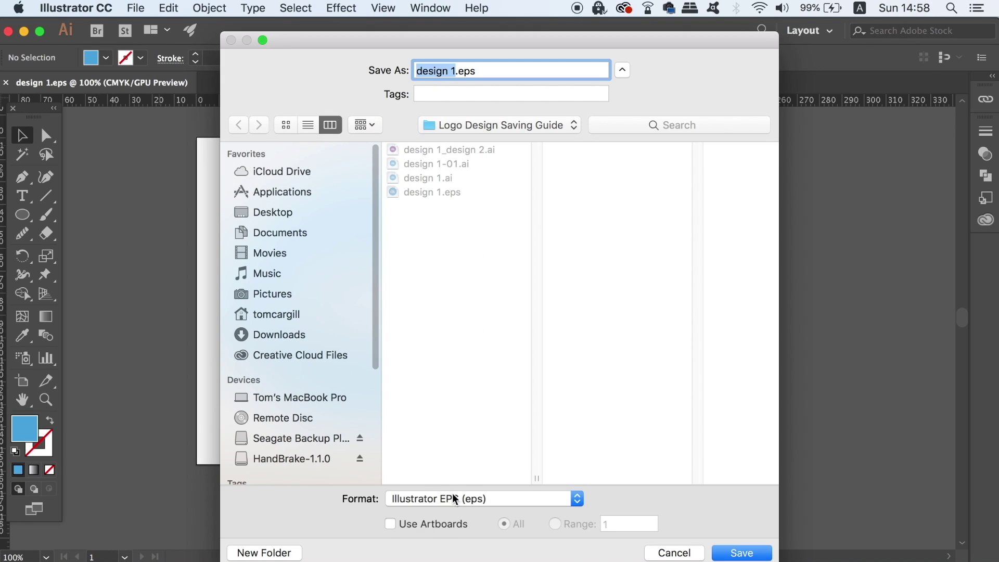
left_click(454, 500)
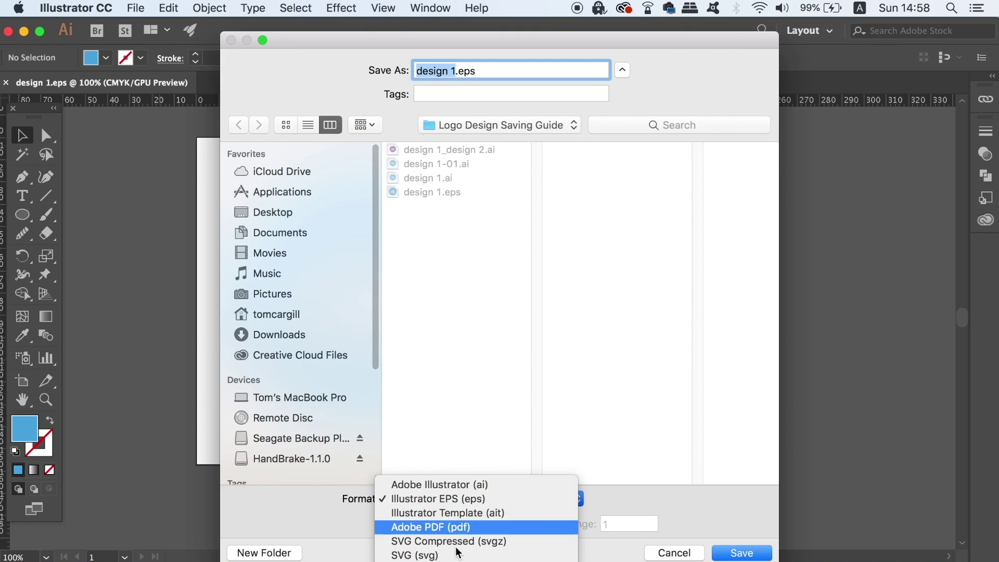
left_click(492, 529)
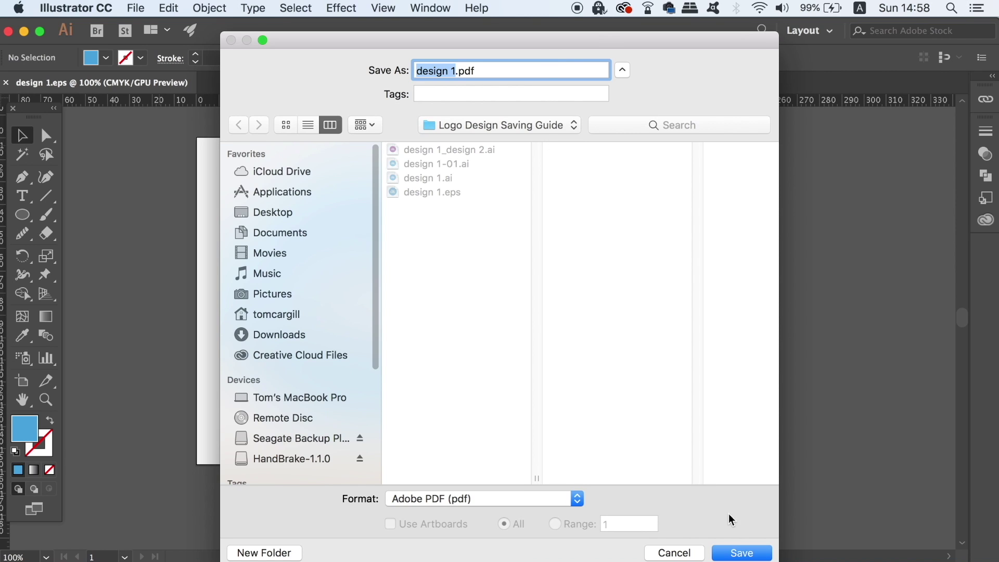
left_click(732, 553)
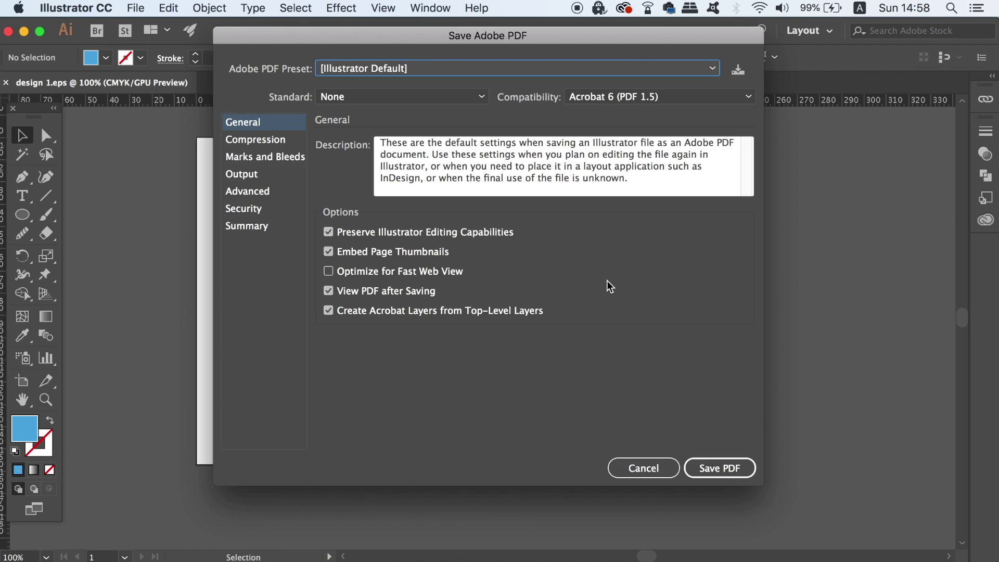
left_click(647, 105)
left_click(629, 180)
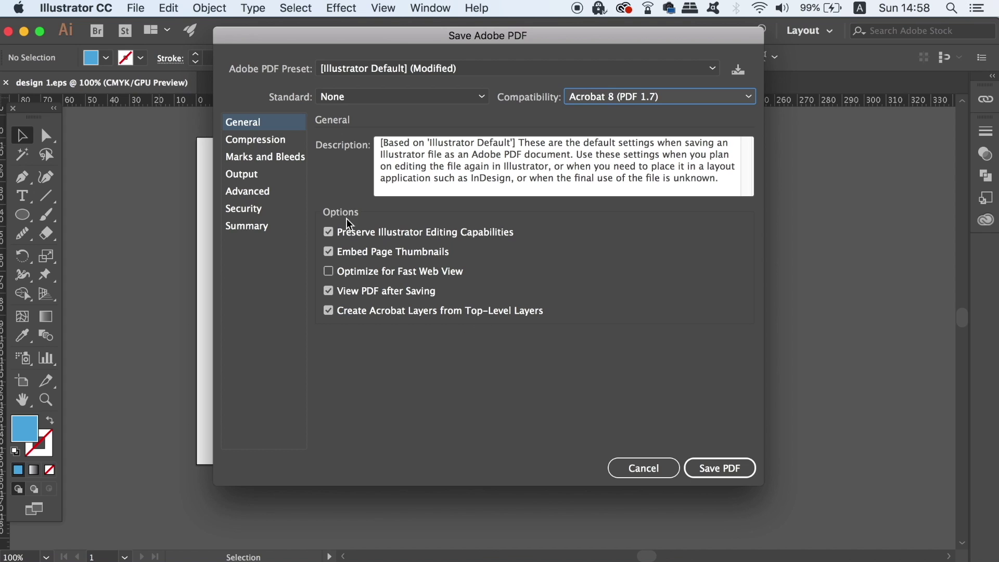
Review the Compression, Marks and Bleeds, Output, Advanced and Summary settings, then save the PDF.
left_click(268, 144)
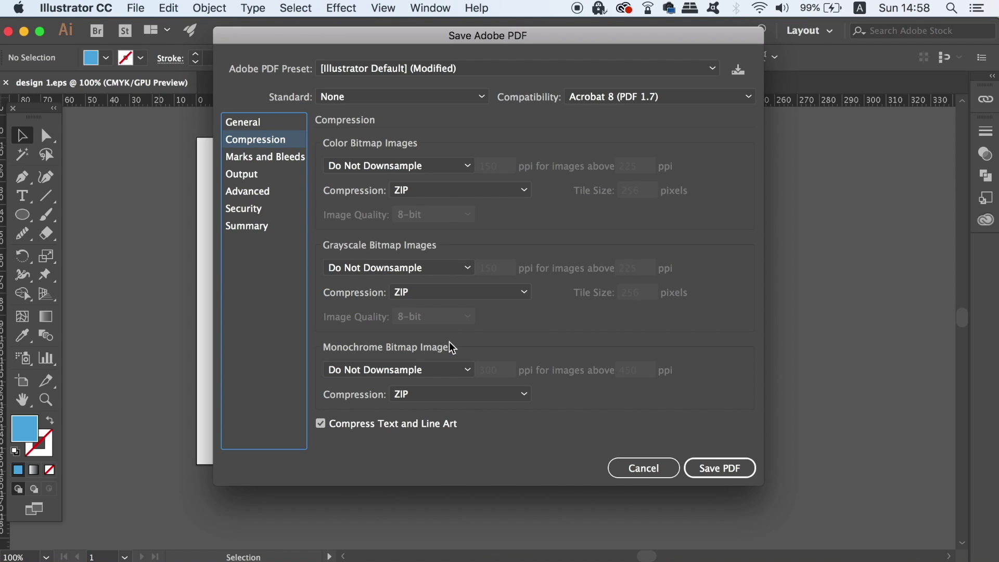
left_click(271, 157)
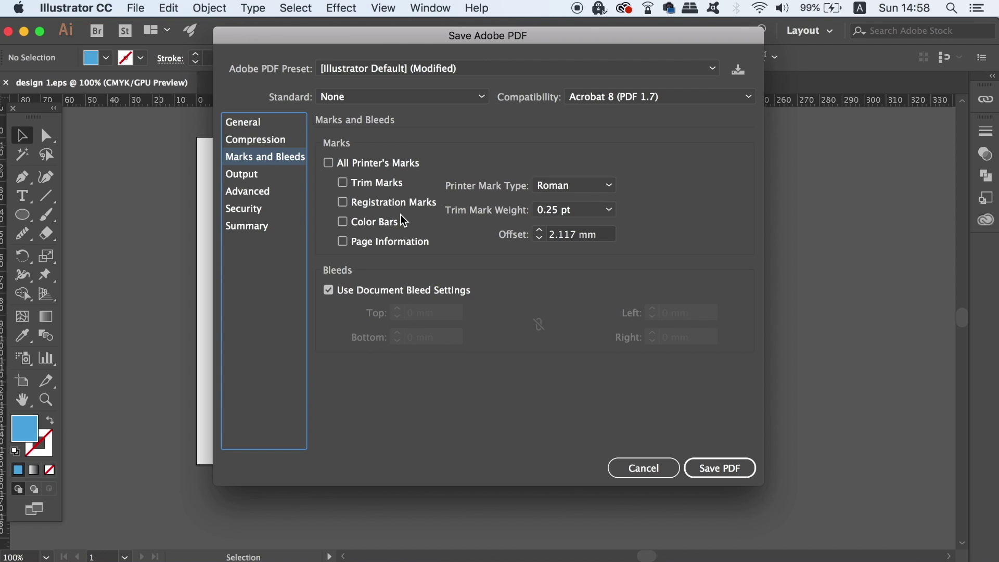
left_click(255, 179)
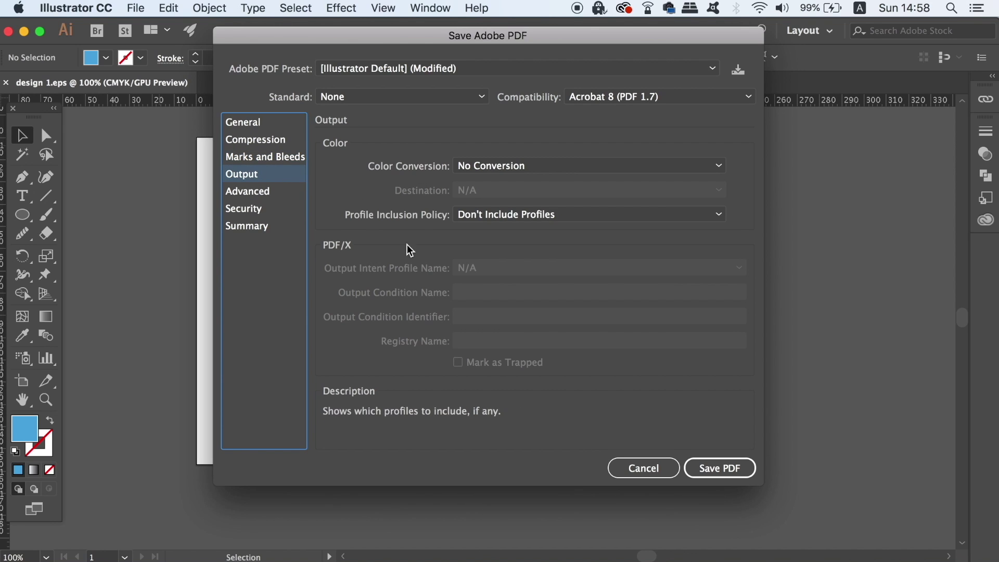
left_click(271, 191)
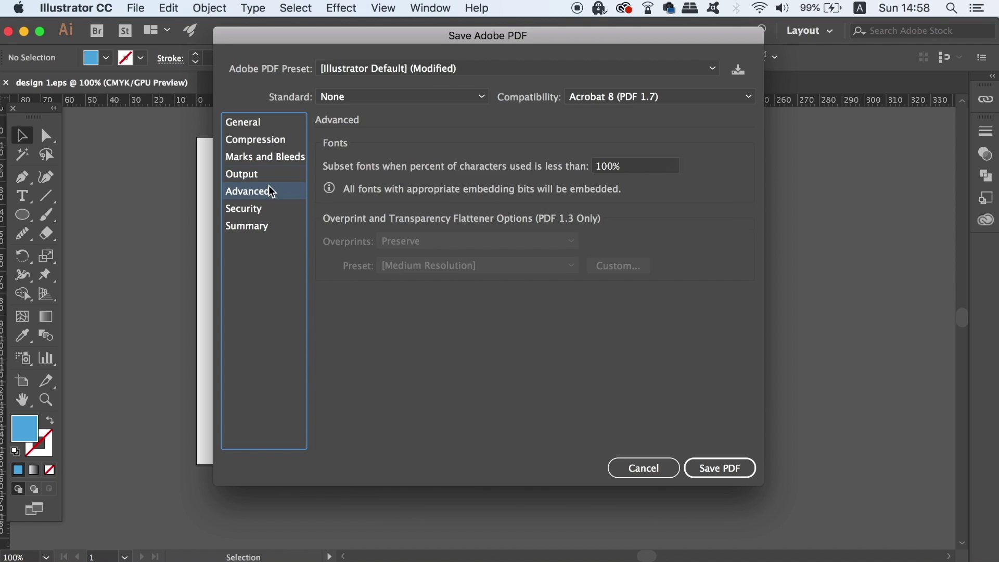
left_click(257, 233)
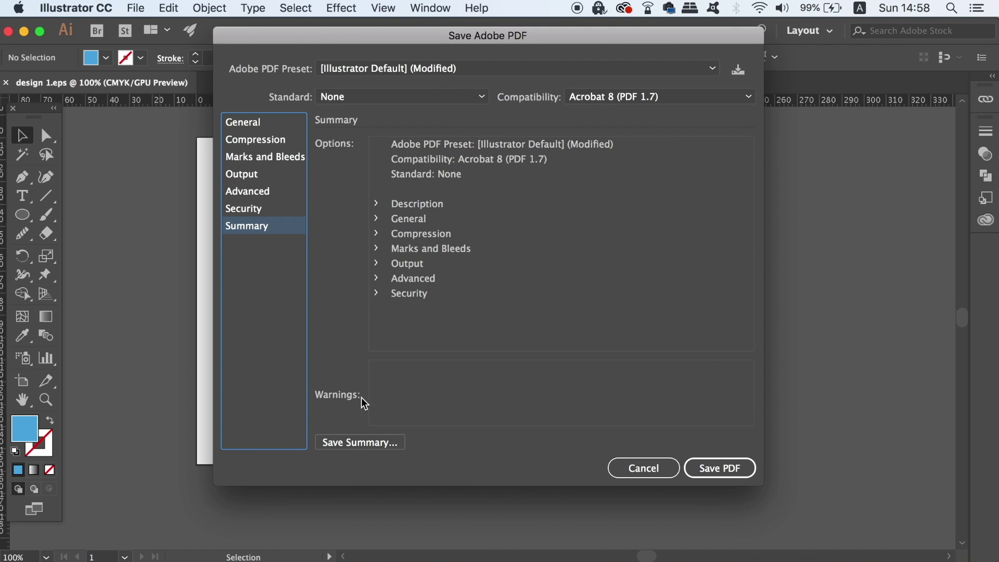
left_click(736, 468)
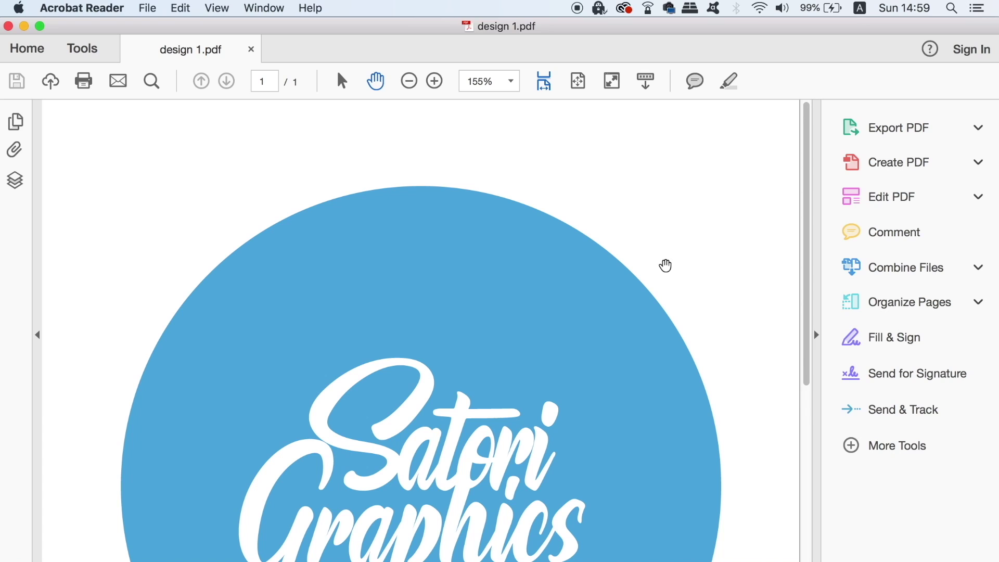
Scroll through design 1.pdf in Acrobat Reader and view it at 100% zoom.
left_click_drag(801, 250, 812, 297)
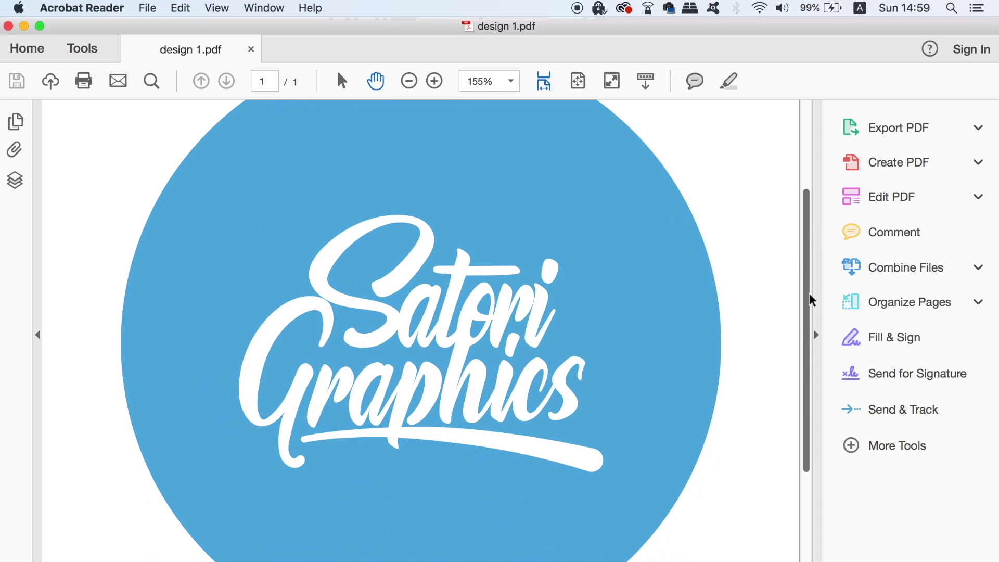
left_click(544, 78)
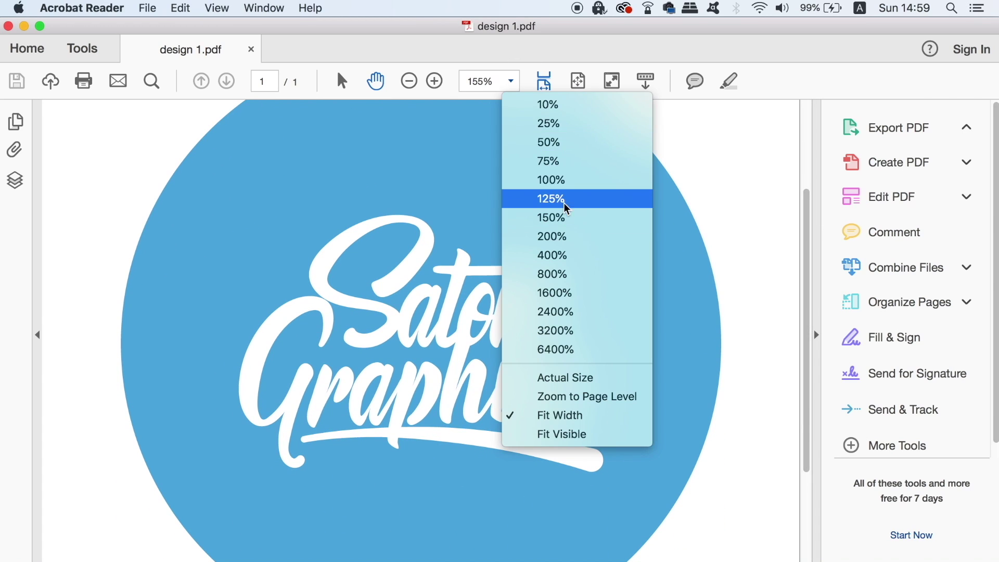
left_click(571, 182)
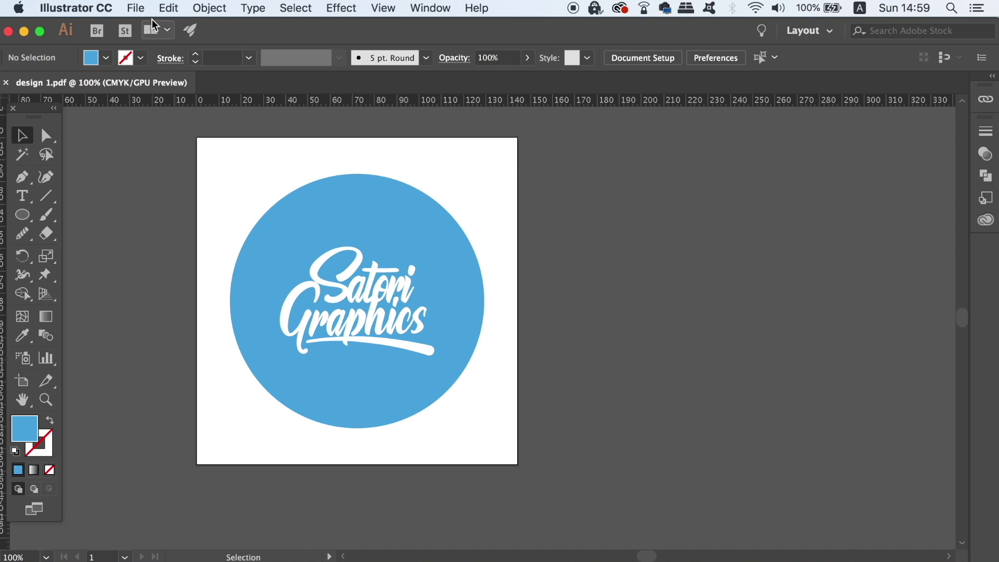
Set the Save for Web (Legacy) export to PNG-24 with a transparent background and proceed to save.
left_click(137, 7)
mouse_move(224, 270)
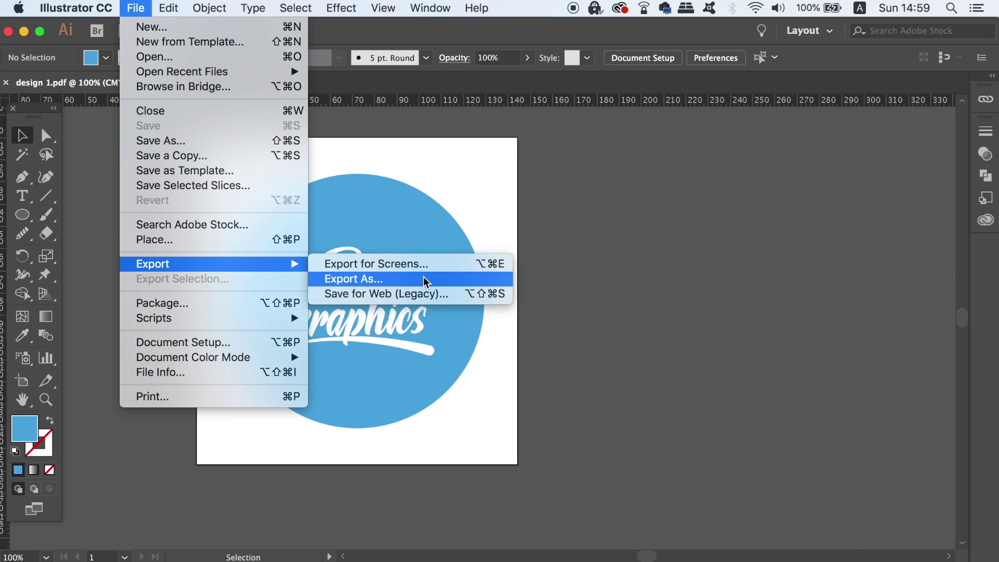
left_click(428, 295)
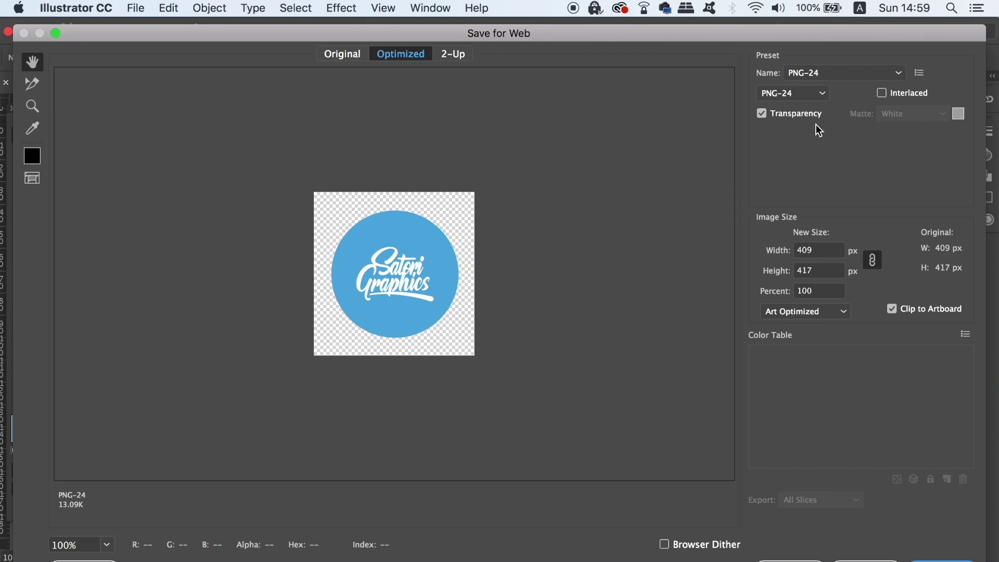
left_click(804, 95)
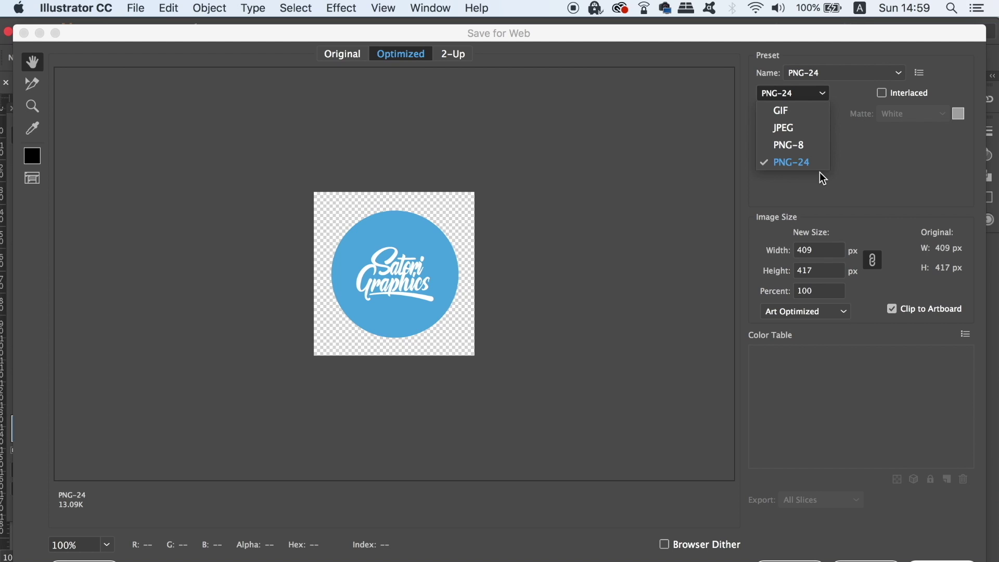
left_click(854, 161)
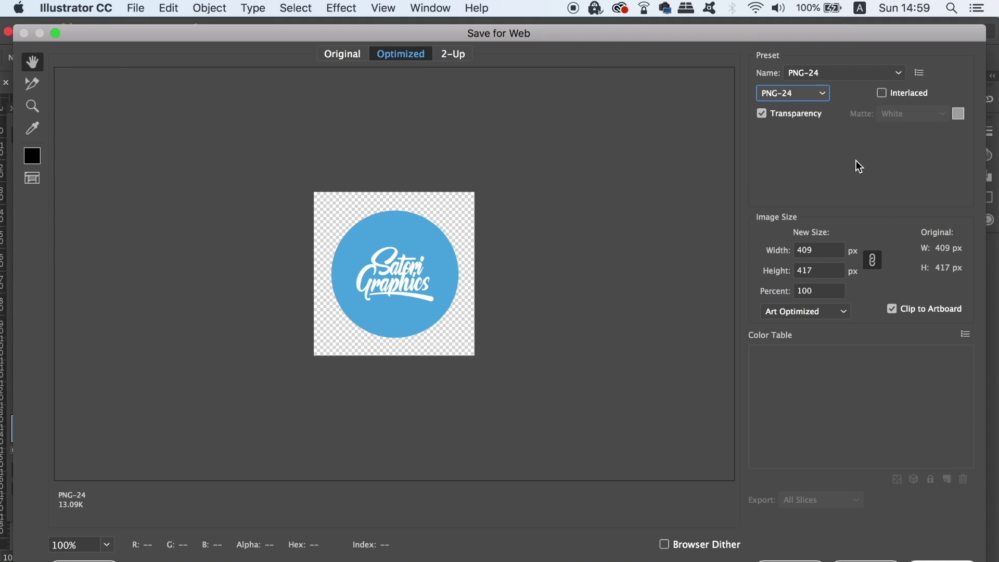
left_click(807, 116)
left_click(806, 116)
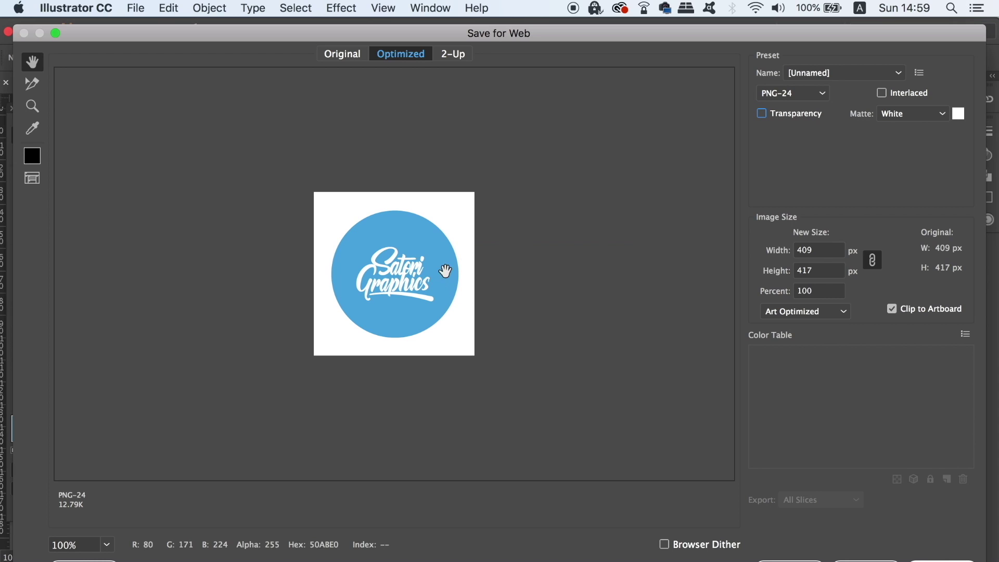
left_click(806, 117)
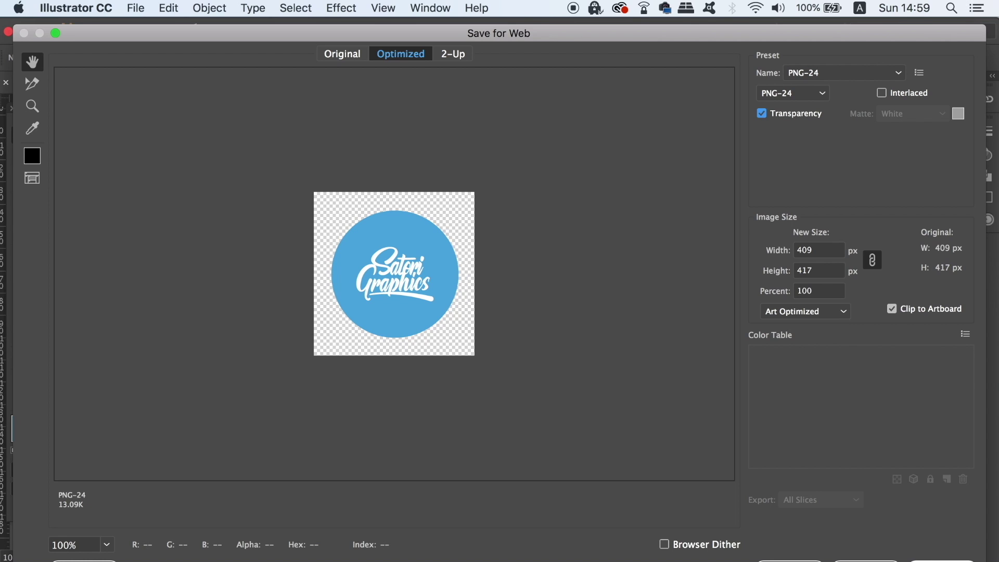
left_click(942, 560)
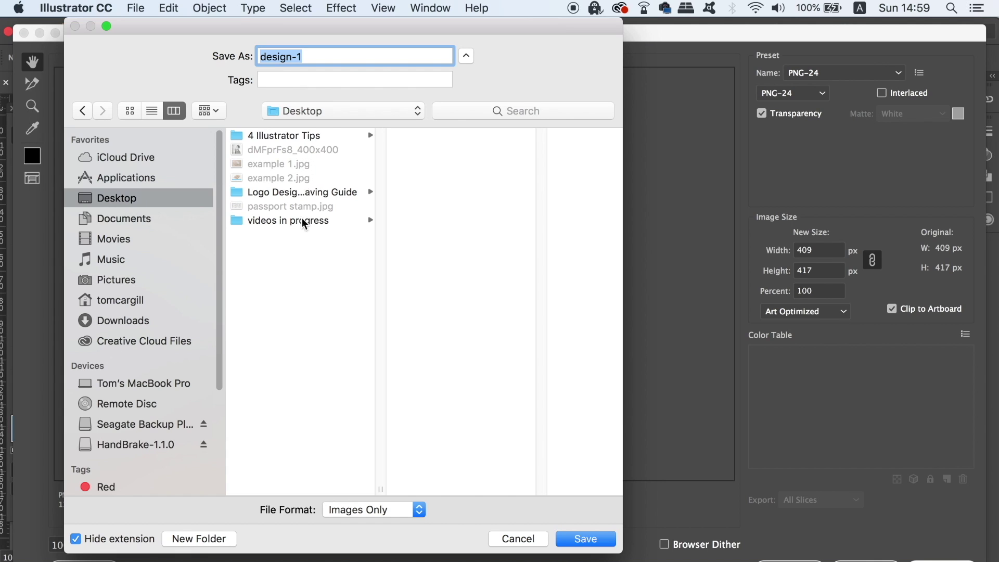
Save the design-1 PNG into the Logo Design Saving Guide folder.
left_click(312, 192)
key("Escape")
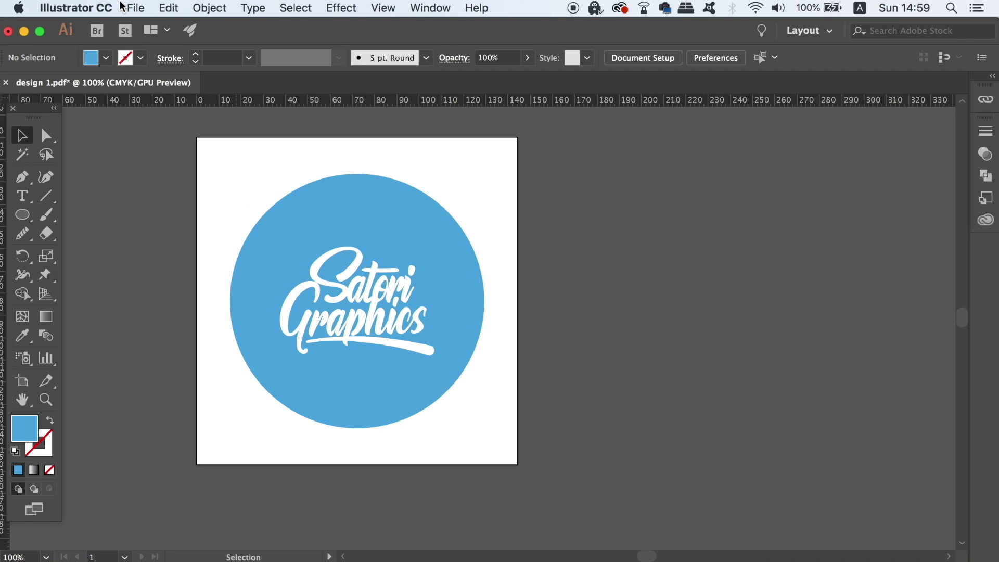
Switch the Save for Web (Legacy) format from PNG-24 to JPEG at 100% quality and proceed to save.
left_click(135, 8)
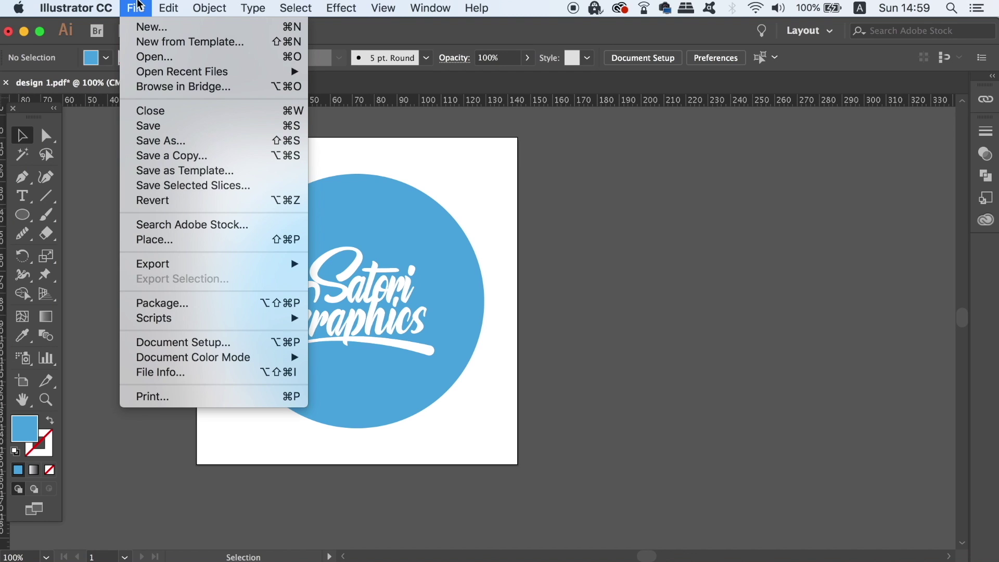
mouse_move(229, 260)
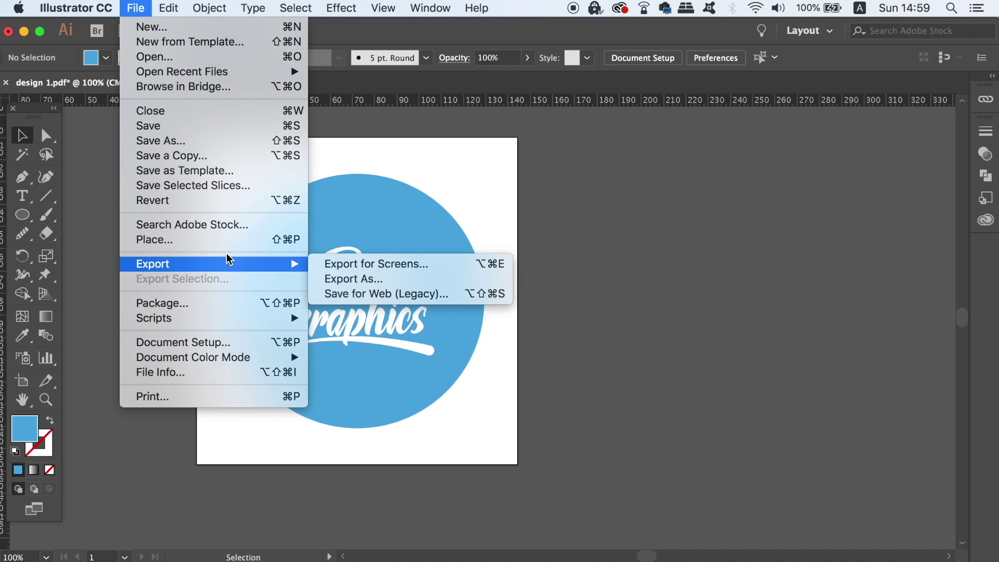
left_click(412, 295)
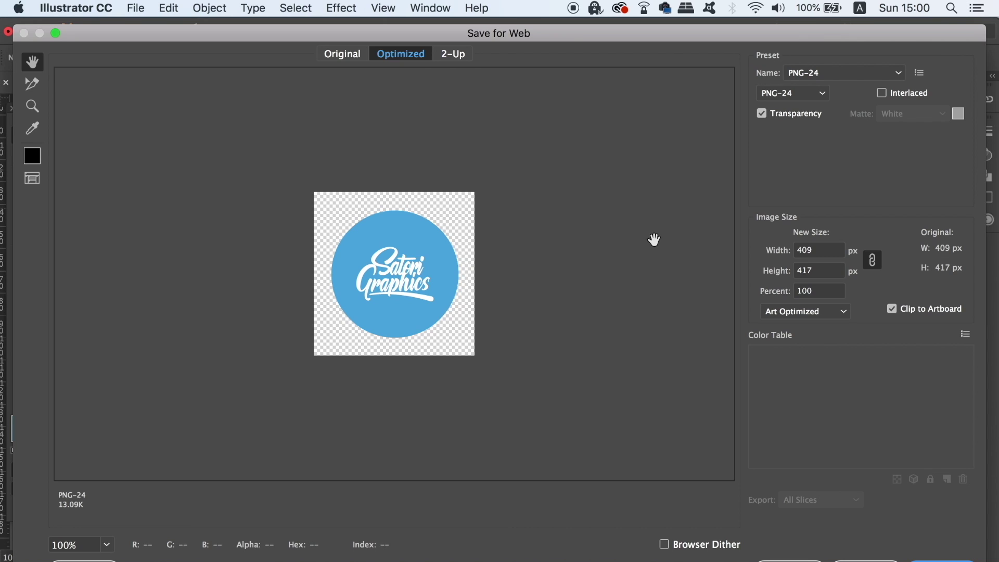
left_click(817, 94)
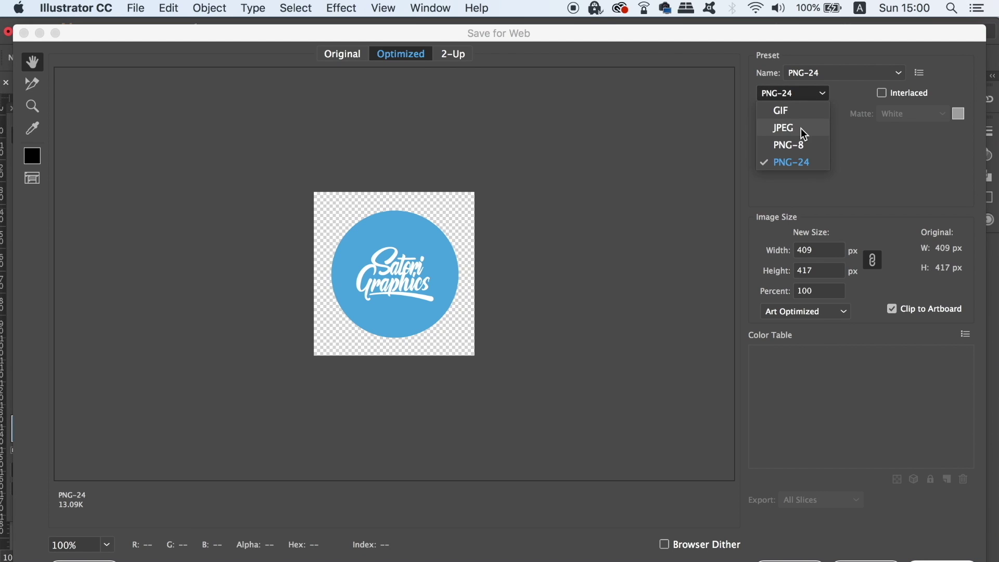
left_click(804, 131)
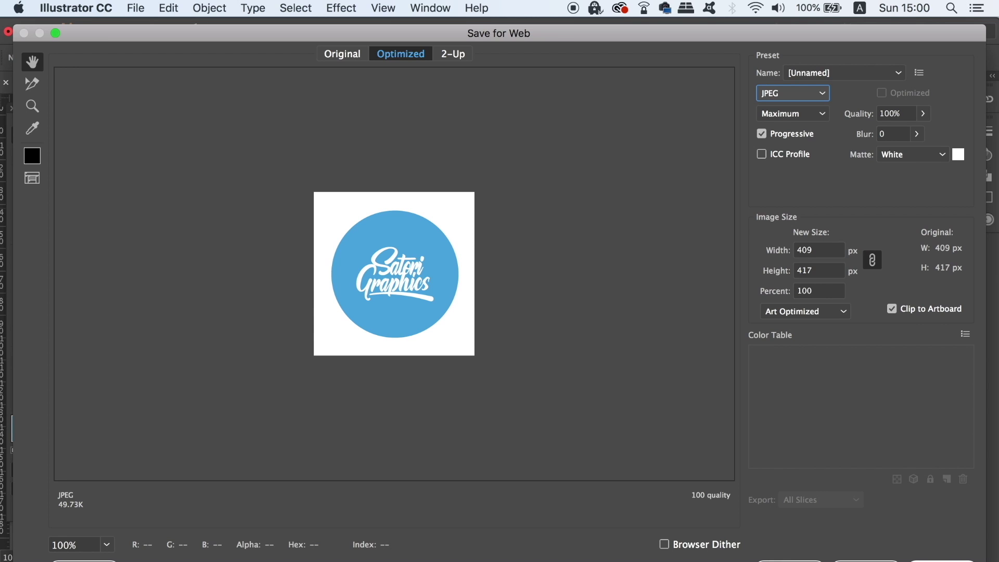
left_click(943, 561)
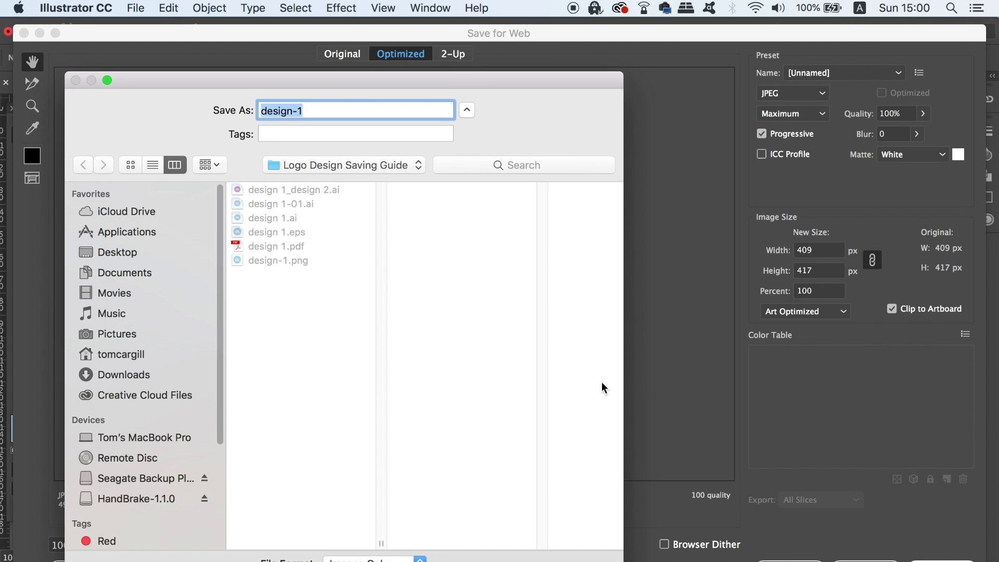
Save the logo as the JPEG design-1, closing the Save for Web window.
left_click(595, 548)
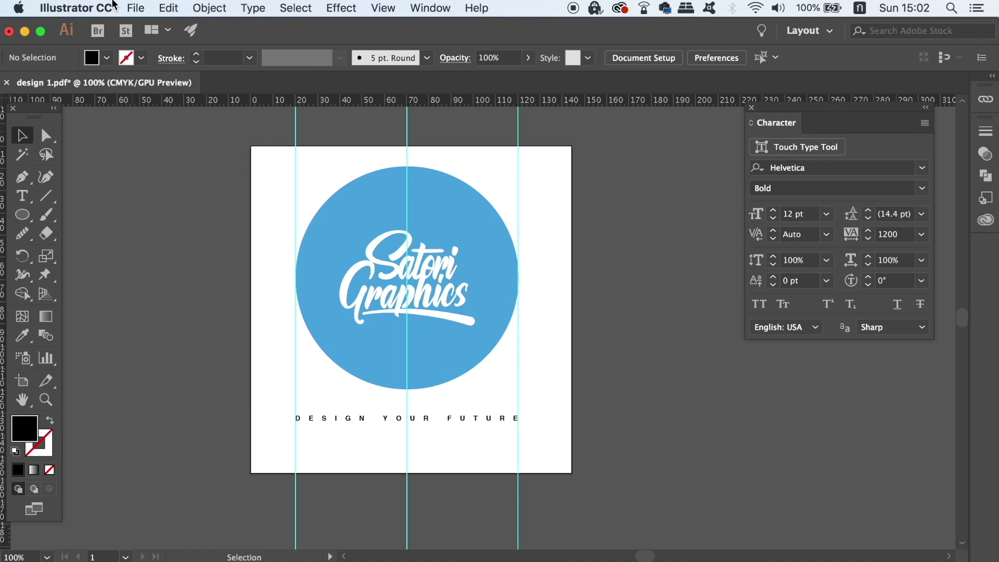
Save a copy in Adobe Illustrator (ai) format as 'design 1 wide kerning', accepting default Illustrator options.
left_click(136, 8)
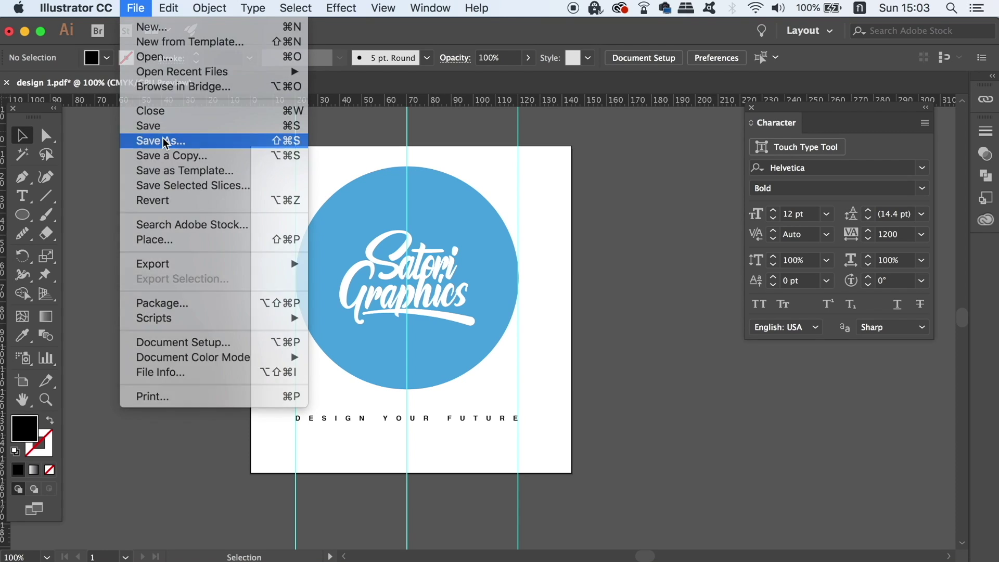
left_click(166, 141)
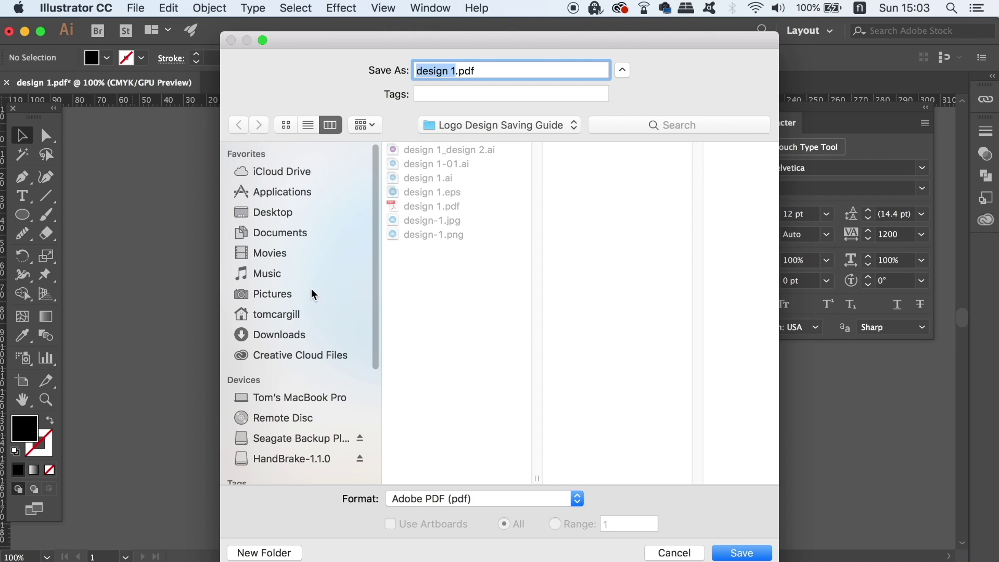
left_click(465, 500)
left_click(476, 453)
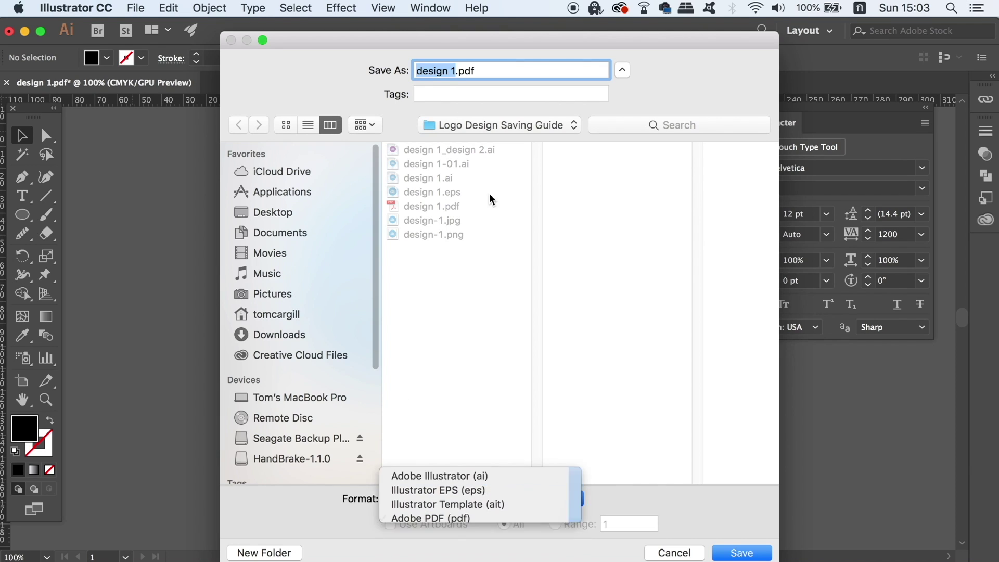
left_click(485, 70)
key("super+a")
type("de")
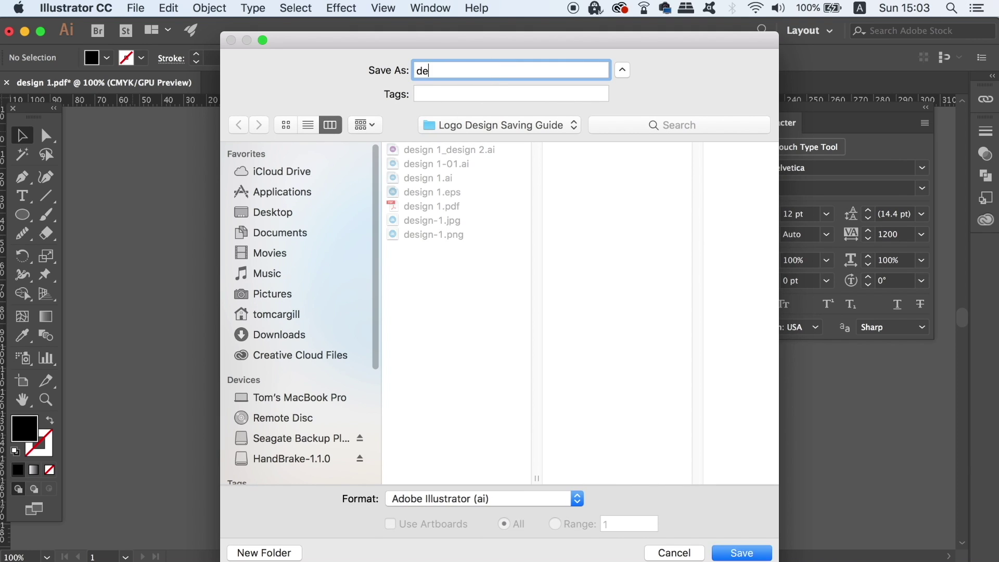
type("sign 1 wide kerning")
key("Return")
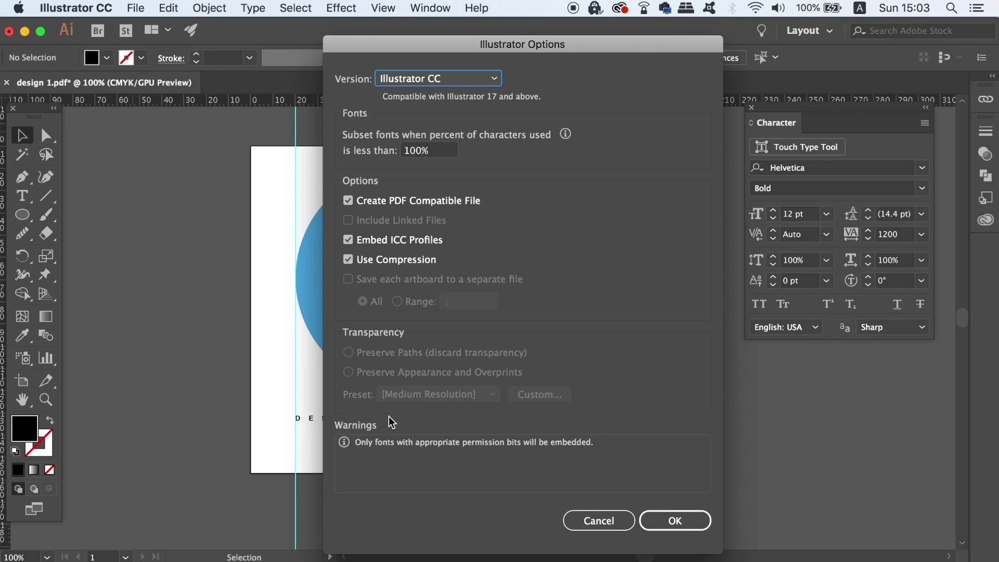
key("Return")
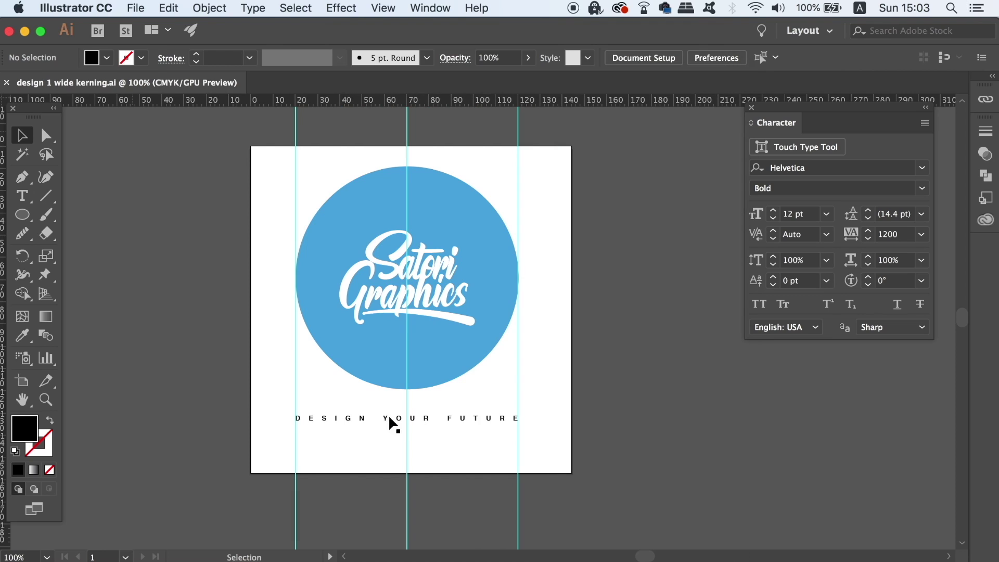
Reduce the DESIGN YOUR FUTURE tagline's tracking from 1200 to 600.
left_click(466, 419)
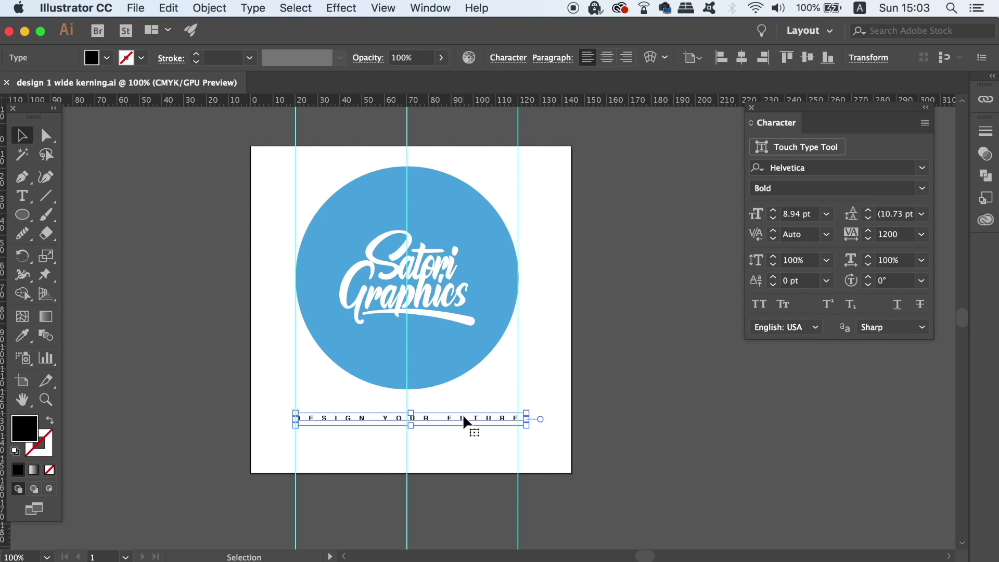
left_click(908, 239)
key("Return")
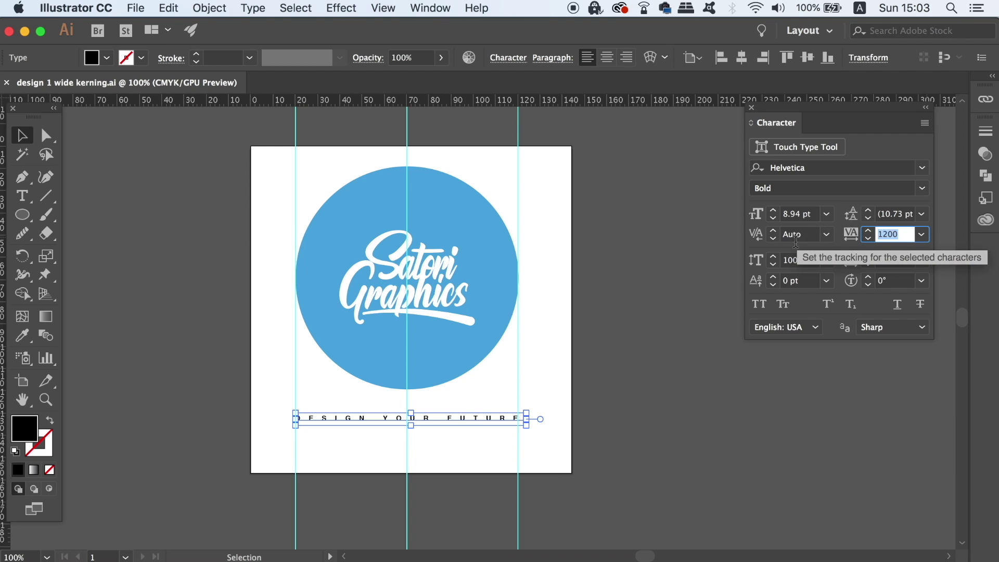
type("600")
left_click(624, 389)
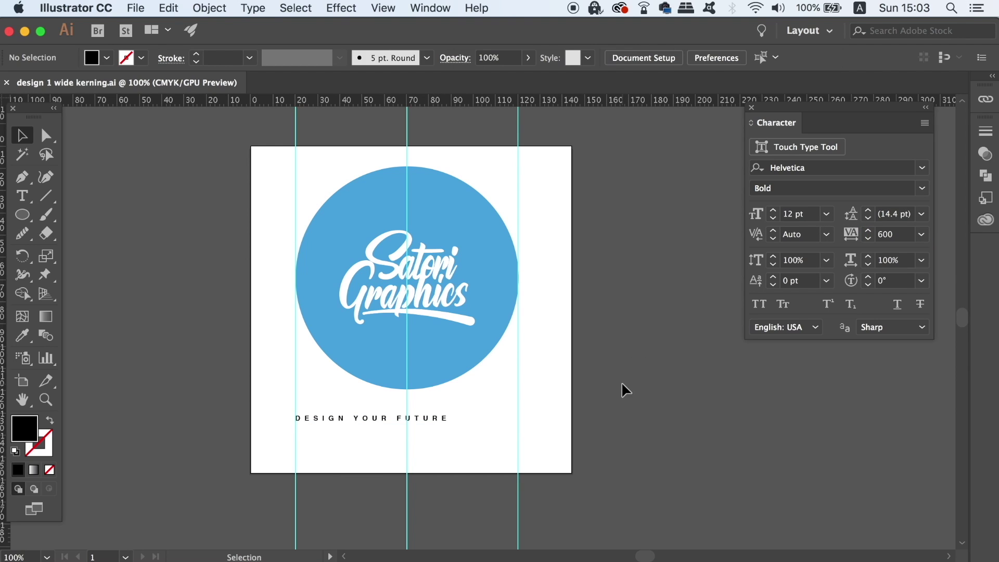
Stretch the tagline to match the logo width, then view the artboard at 50%.
left_click(448, 420)
left_click_drag(453, 418, 526, 398)
left_click(591, 409)
key("super+minus")
key("super+minus")
key("super+minus")
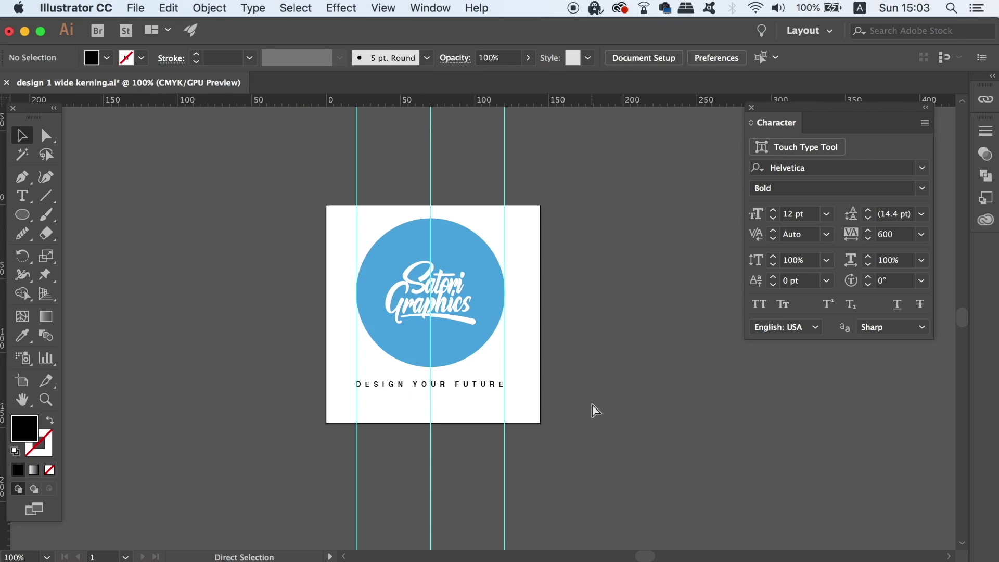
key("super+plus")
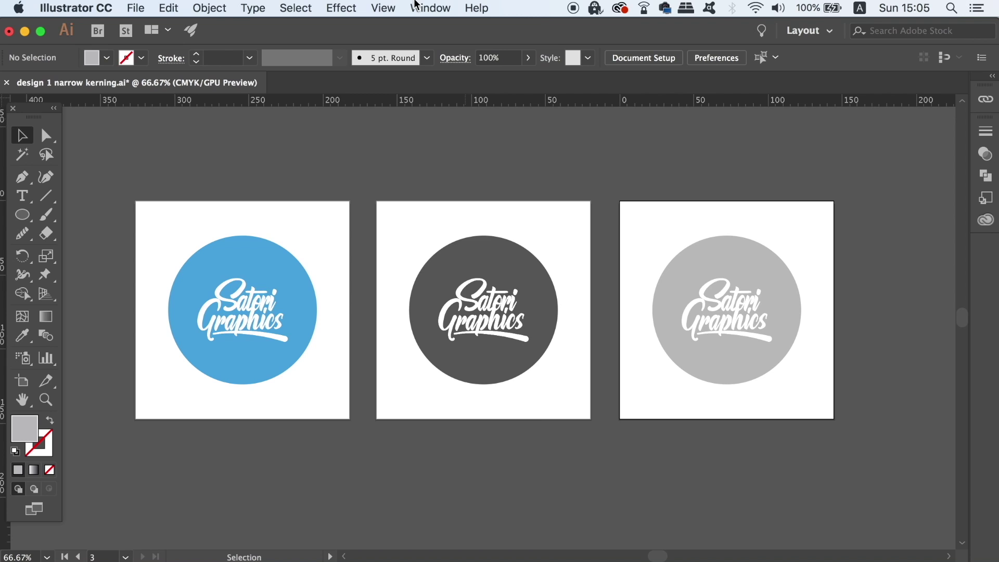
Open the Asset Export panel and dock it clear of the artboards.
left_click(338, 7)
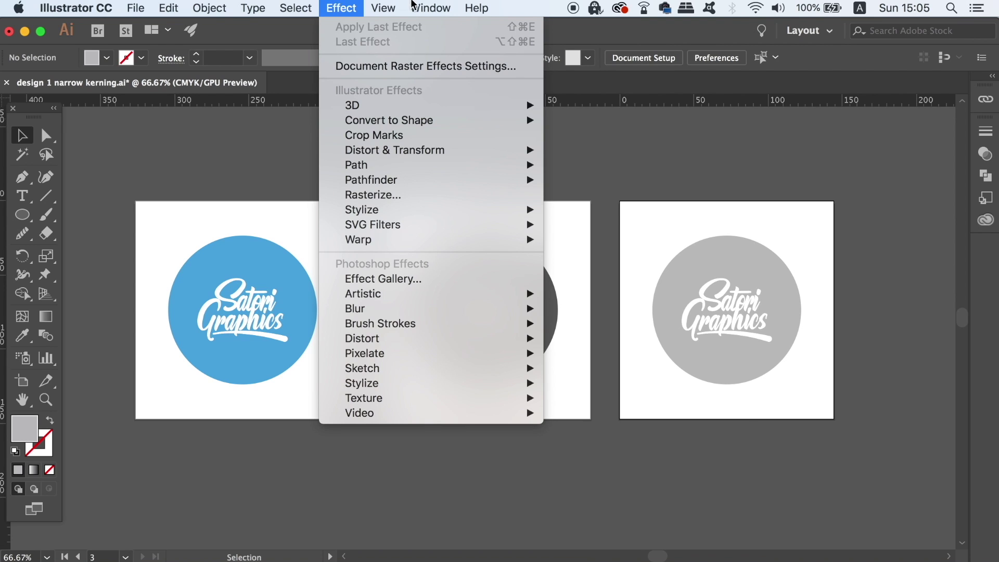
mouse_move(416, 5)
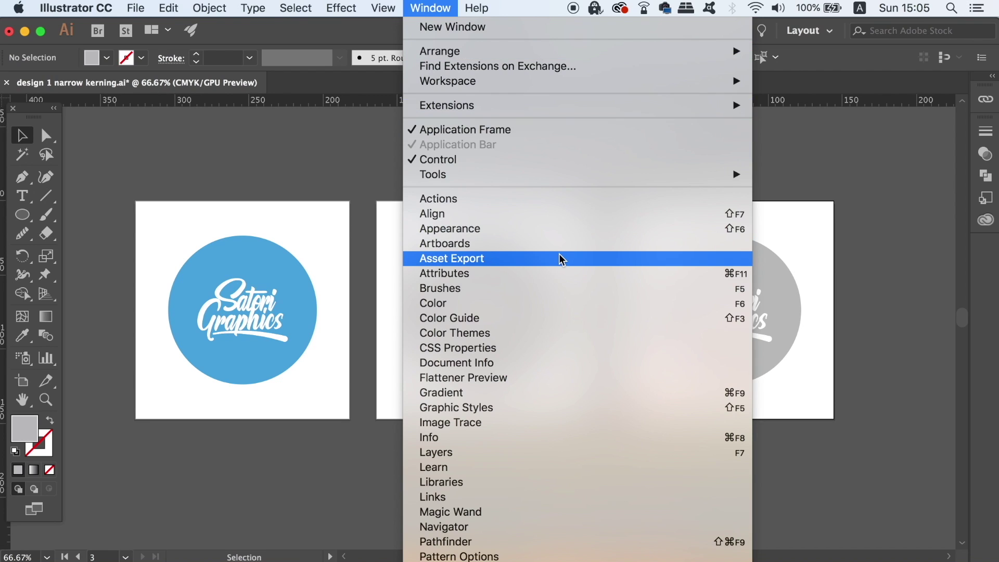
left_click(563, 259)
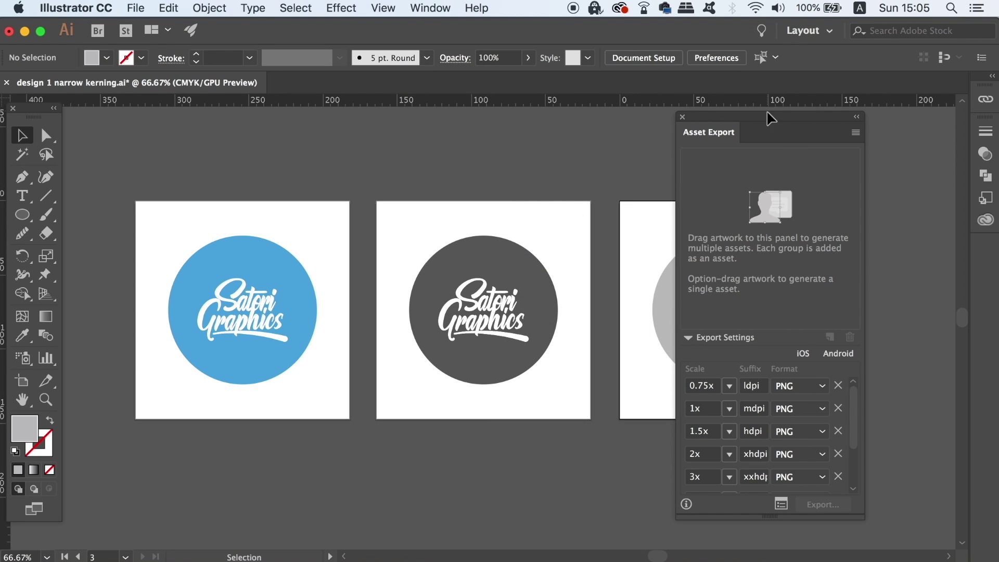
left_click_drag(769, 116, 880, 120)
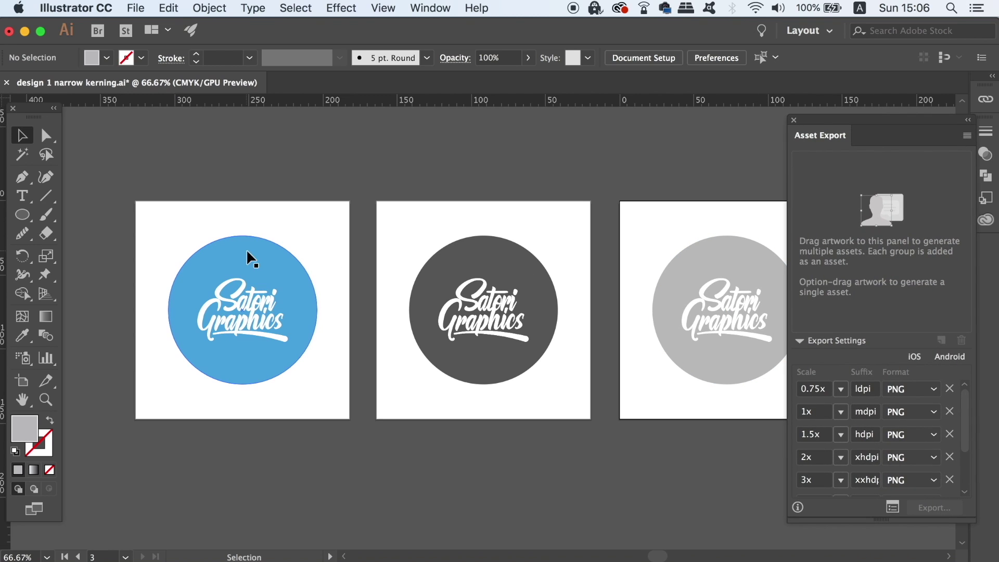
Group the blue logo's circle and lettering.
left_click_drag(161, 219, 283, 337)
left_click(210, 8)
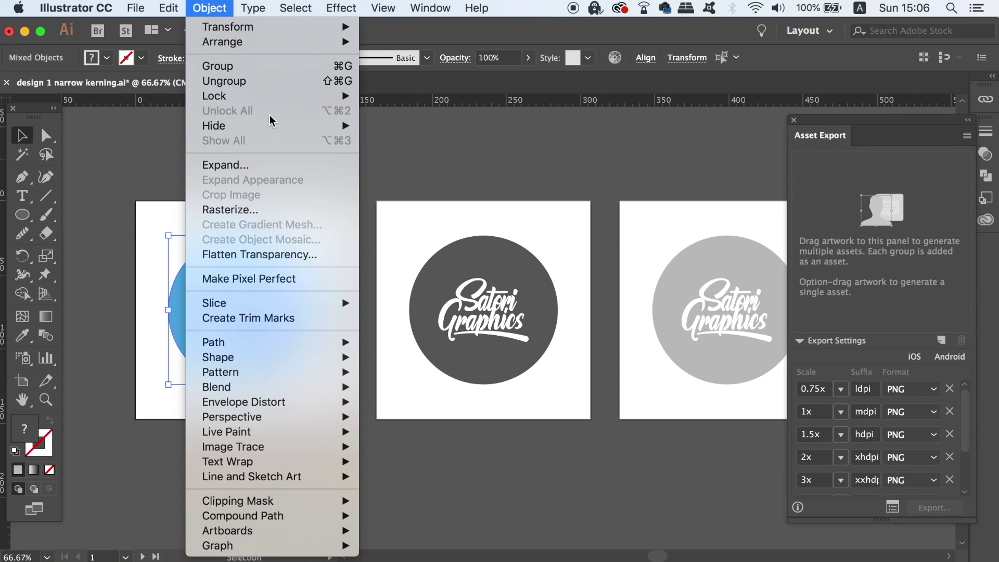
left_click(269, 68)
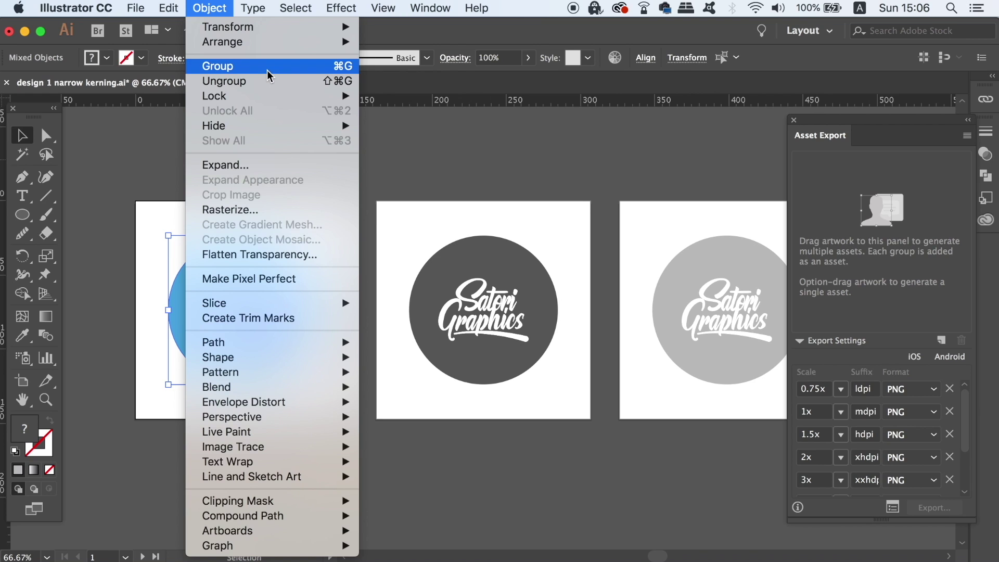
left_click_drag(235, 307, 874, 234)
left_click_drag(432, 216, 583, 403)
left_click_drag(490, 312, 875, 234)
left_click_drag(624, 189, 775, 401)
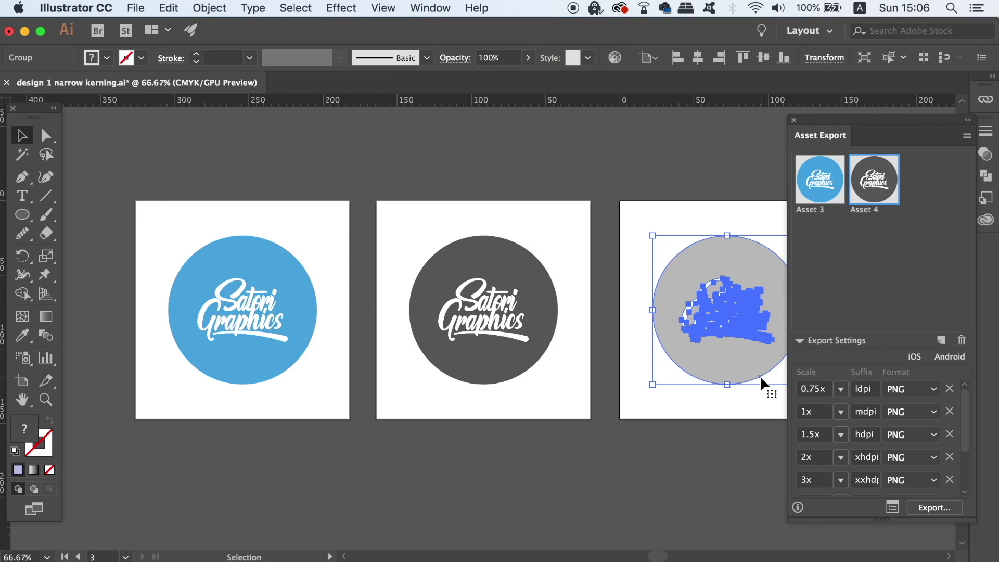
left_click_drag(723, 313, 928, 308)
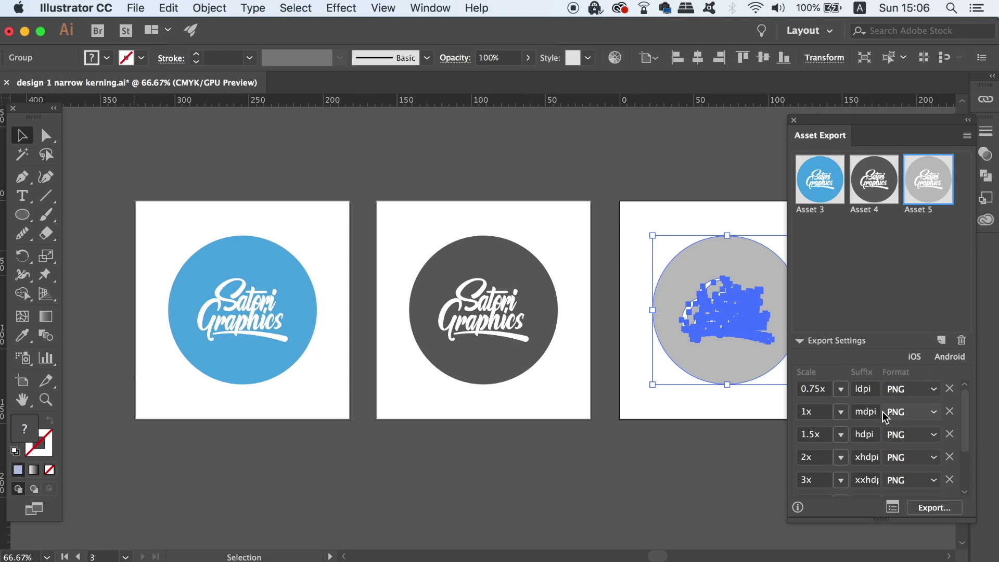
left_click_drag(964, 406, 937, 388)
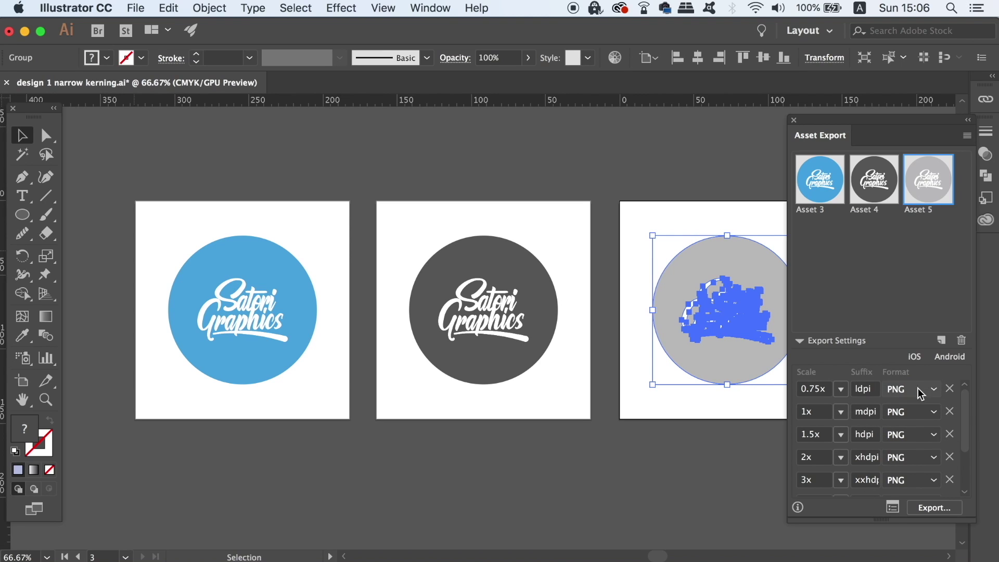
Remove the extra export scales, leaving 1x, and set the export format to PNG 8.
left_click(951, 389)
left_click(951, 389)
left_click(951, 389)
left_click(950, 389)
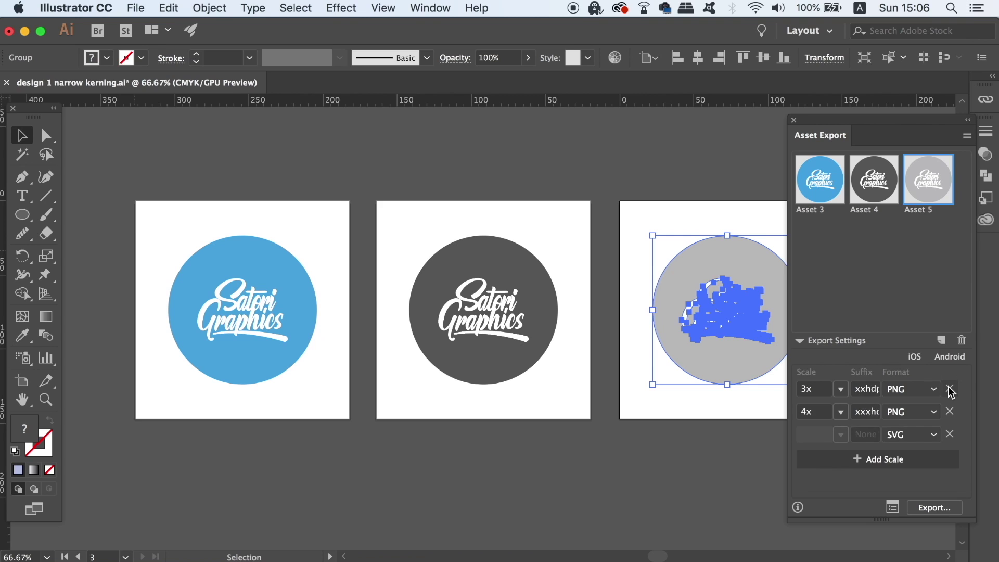
left_click(951, 389)
left_click(951, 389)
left_click(933, 389)
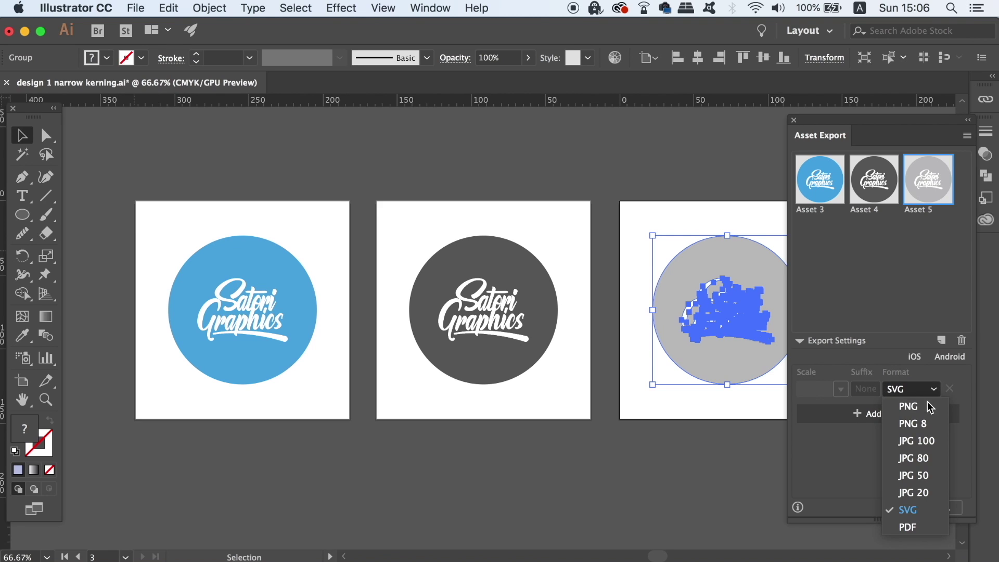
left_click(934, 428)
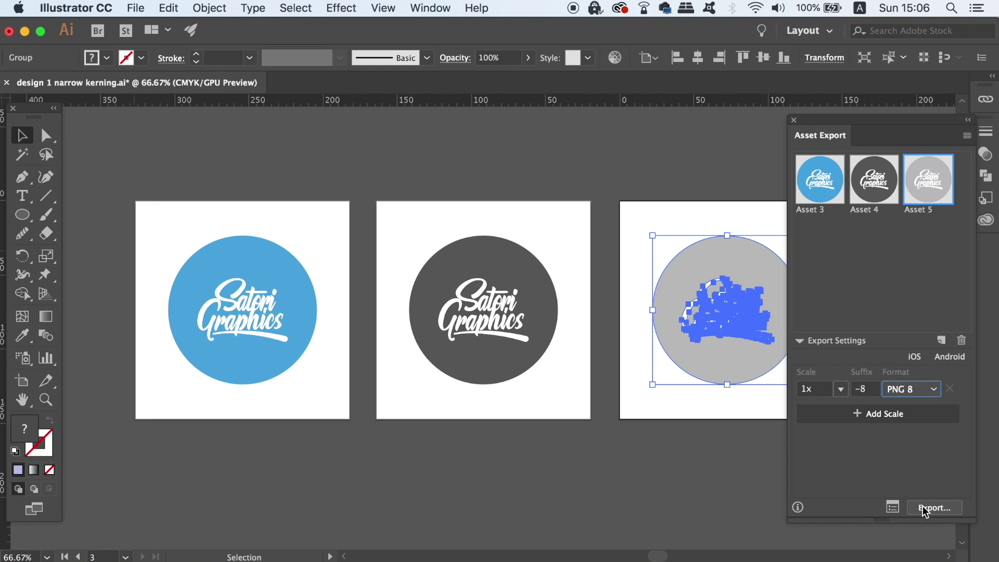
Export all three logo assets to Desktop > Logo Design Saving Guide, then minimize Illustrator.
left_click(839, 205, "shift")
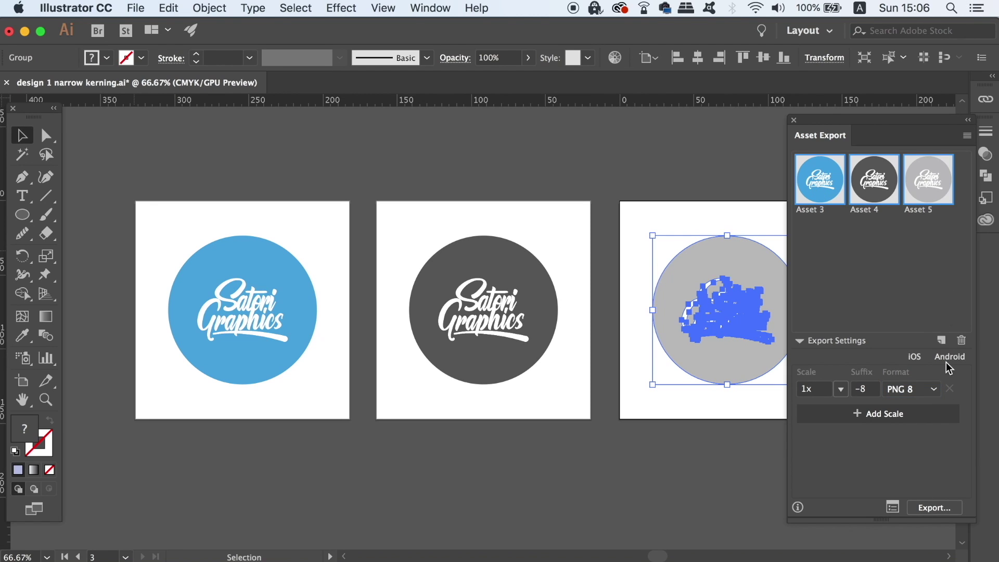
left_click(949, 511)
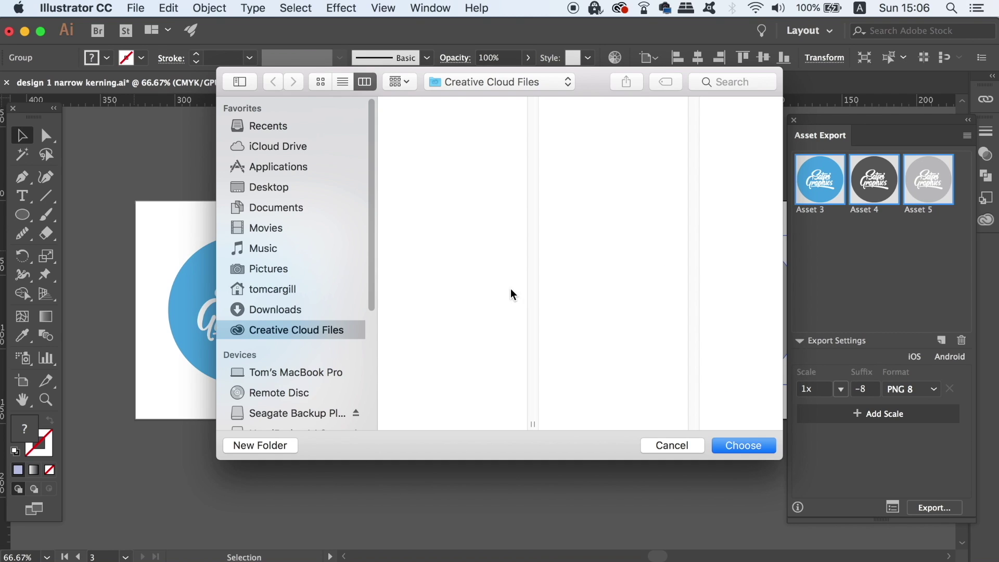
left_click(279, 187)
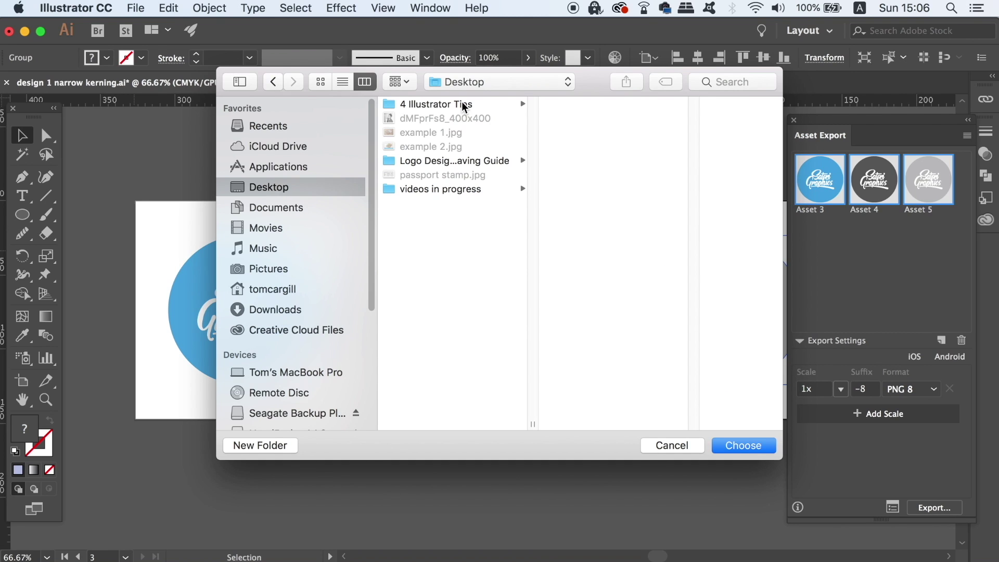
left_click(456, 161)
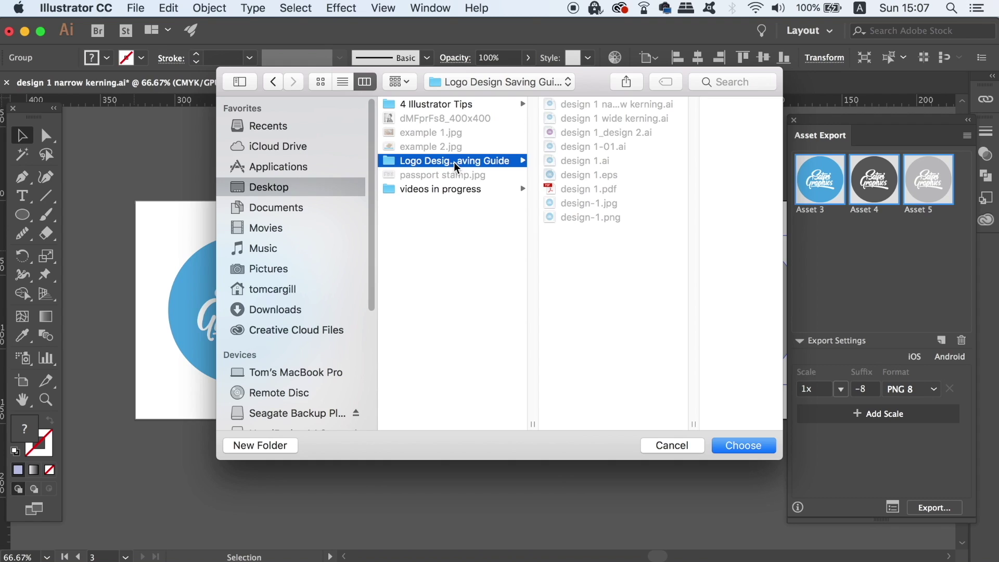
key("Return")
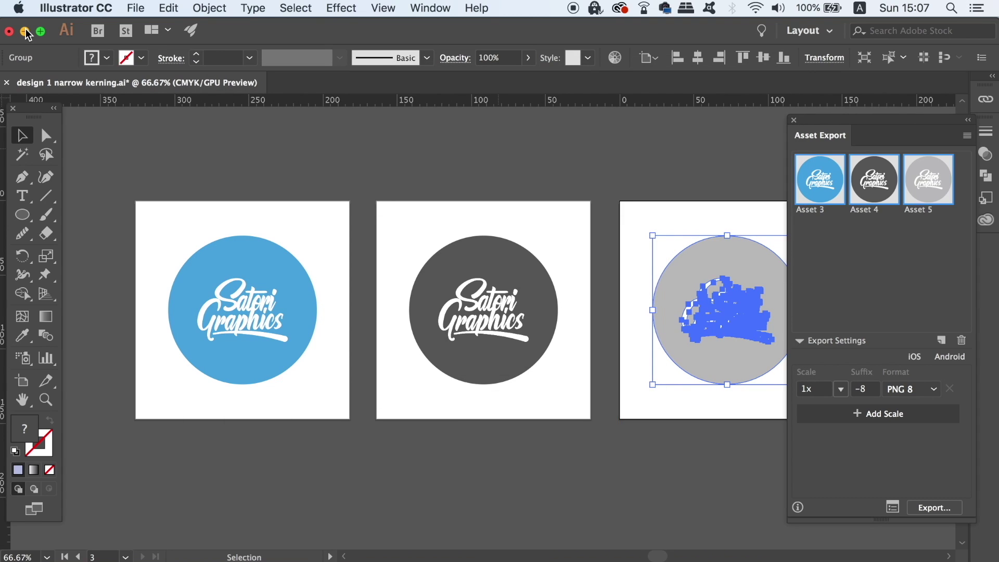
left_click(24, 31)
Open the Logo Design Saving Guide folder and enlarge its window.
left_click_drag(160, 73, 337, 71)
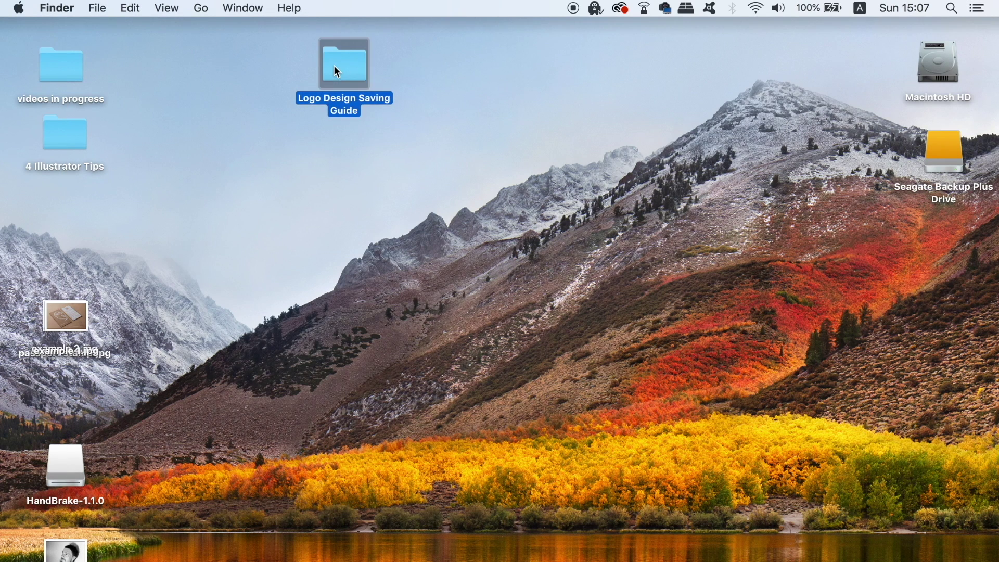
double_click(337, 71)
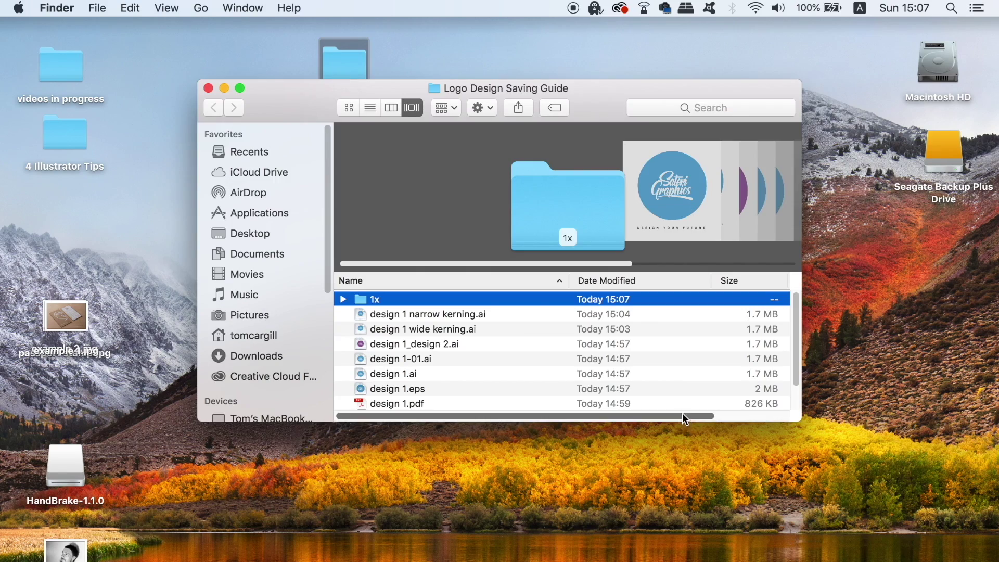
left_click_drag(683, 422, 707, 515)
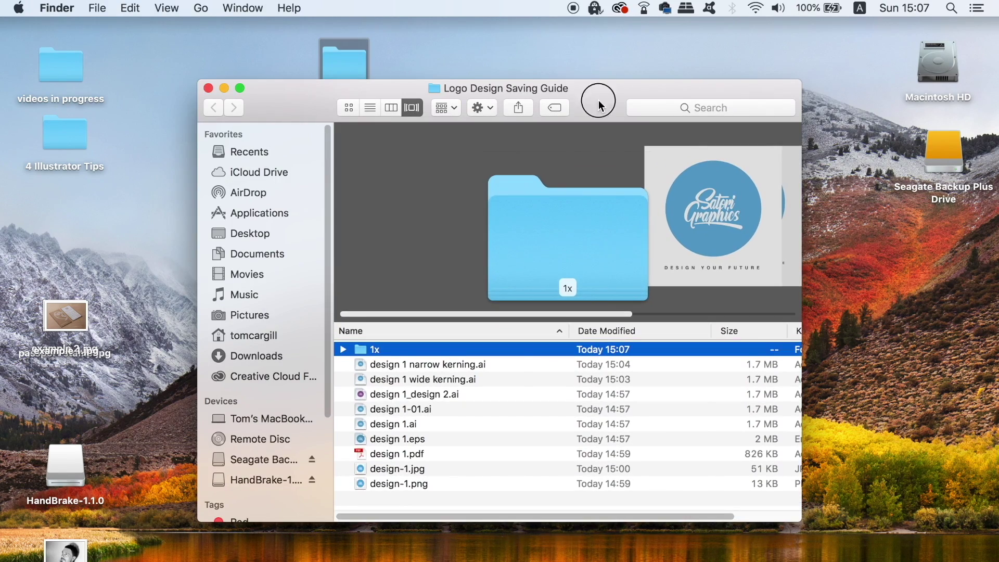
left_click_drag(598, 101, 644, 51)
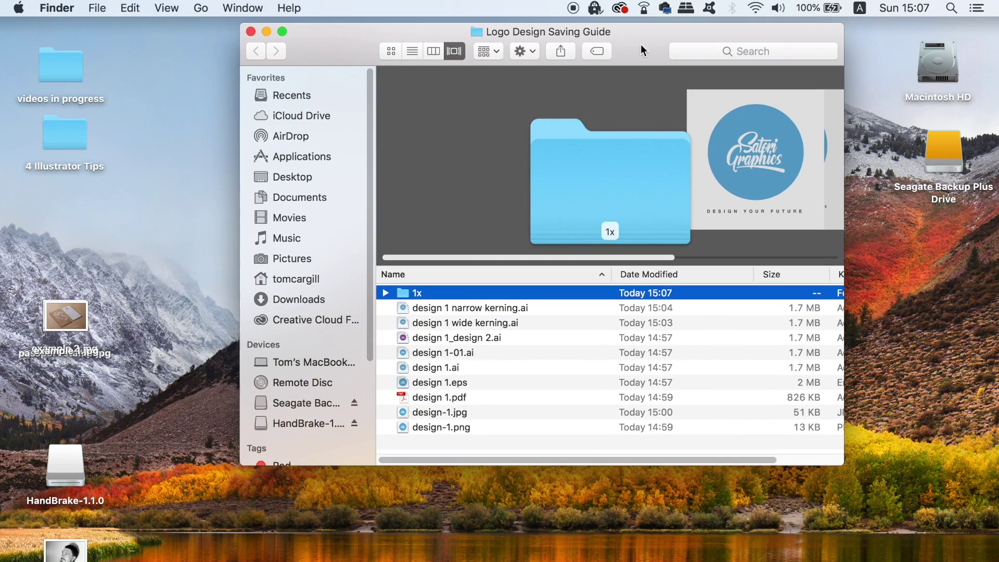
Check the three exported PNGs in the 1x folder, then return and select every item.
double_click(417, 295)
left_click(477, 308)
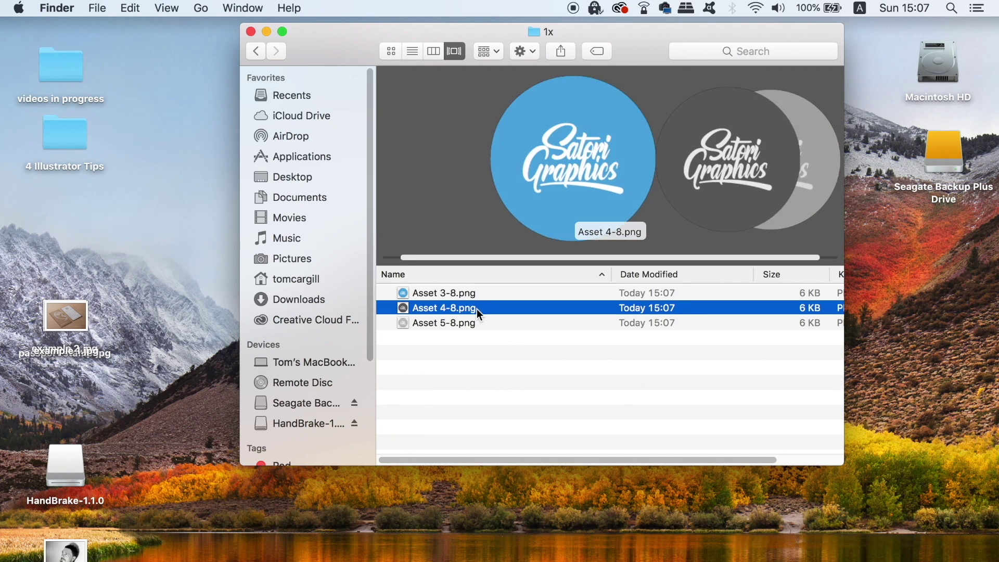
left_click(480, 338)
left_click(473, 294)
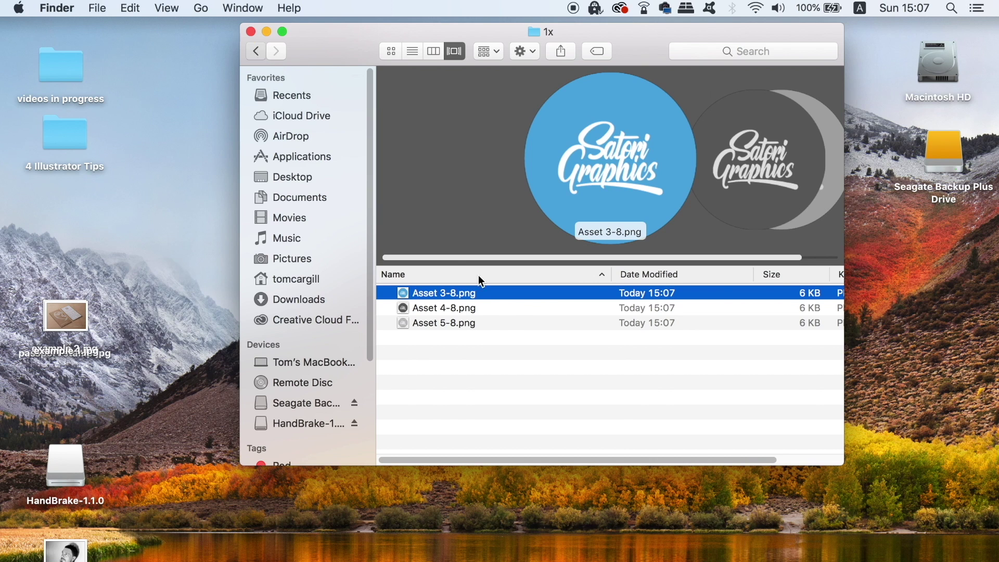
key("super+Up")
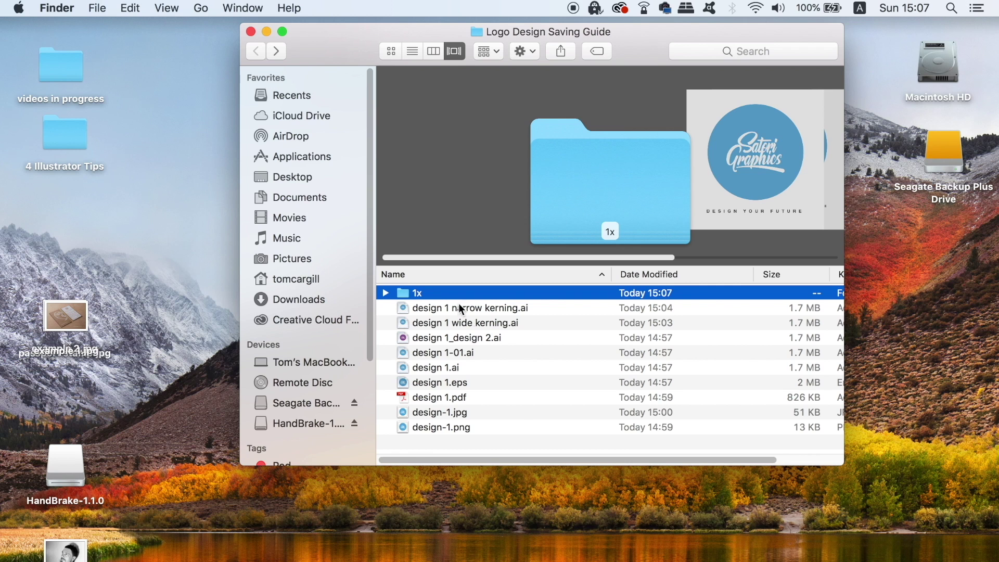
left_click(522, 424, "shift")
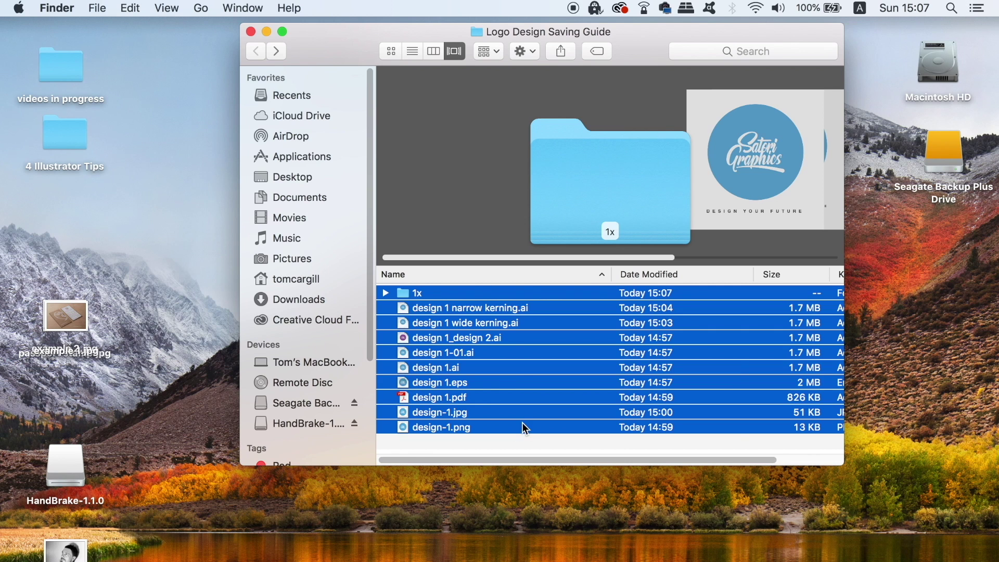
Compress the ten selected items into a zip and rename it 'Satori Logo Files'.
right_click(523, 349)
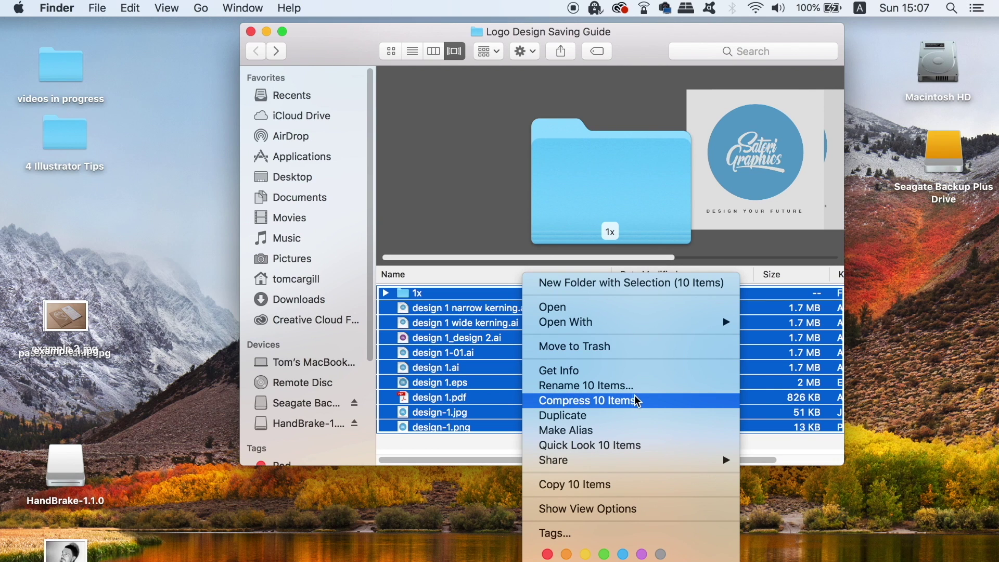
key("Escape")
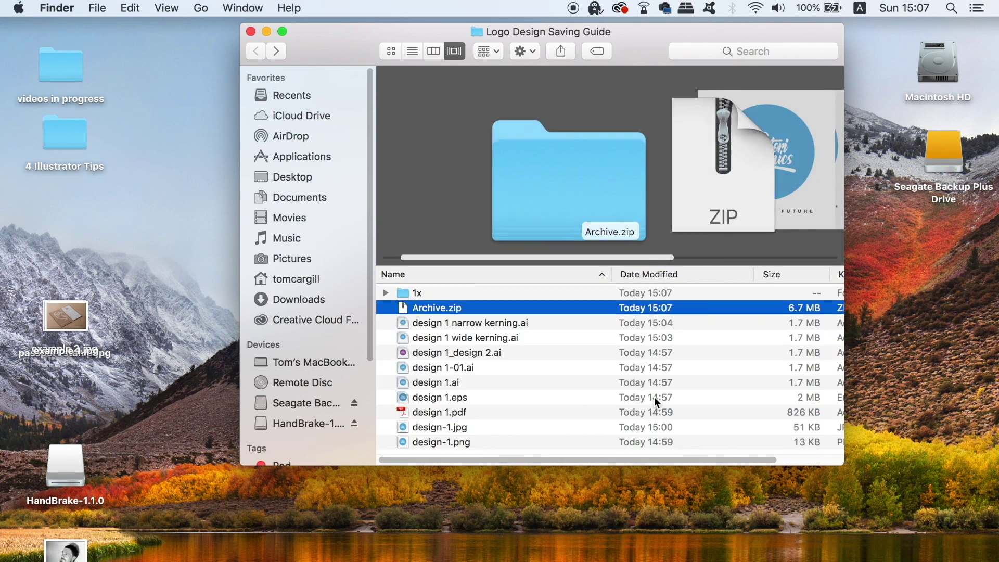
left_click(431, 310)
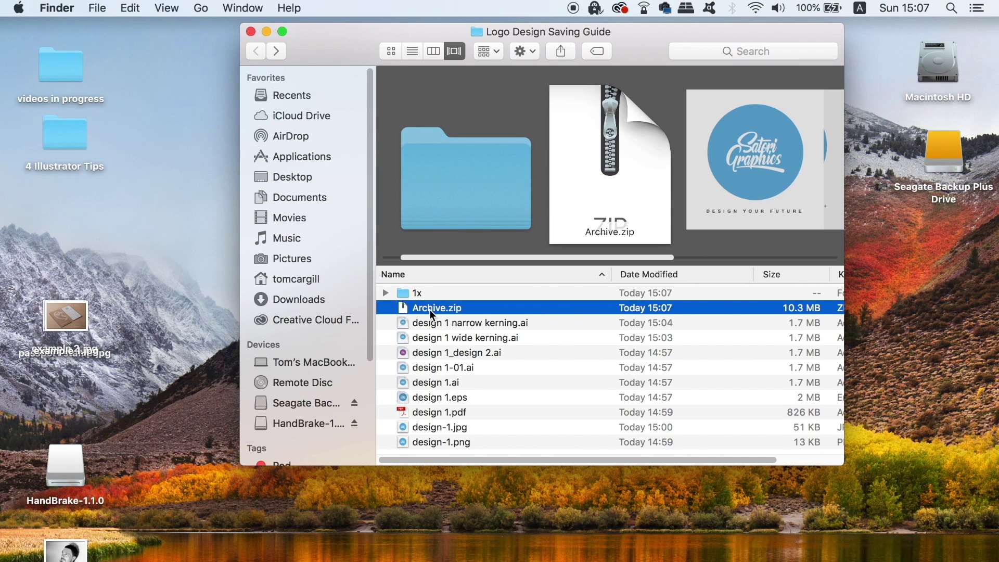
type("Satori Logo ")
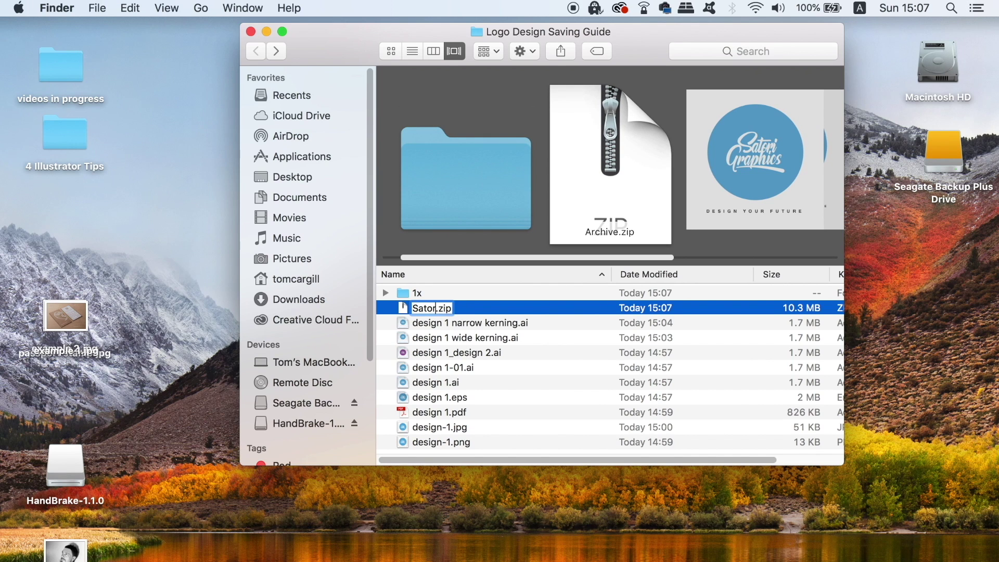
type("Files")
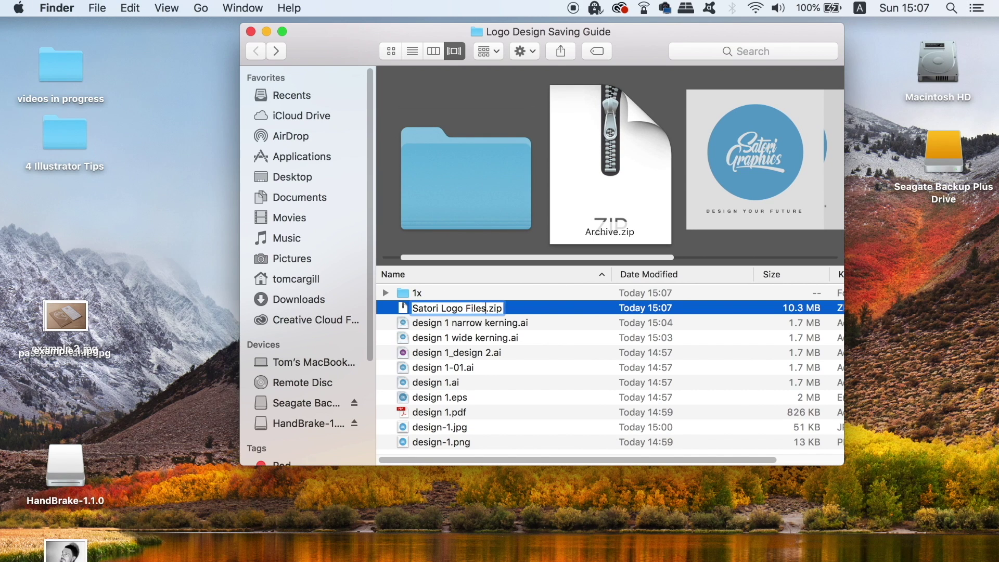
left_click(417, 475)
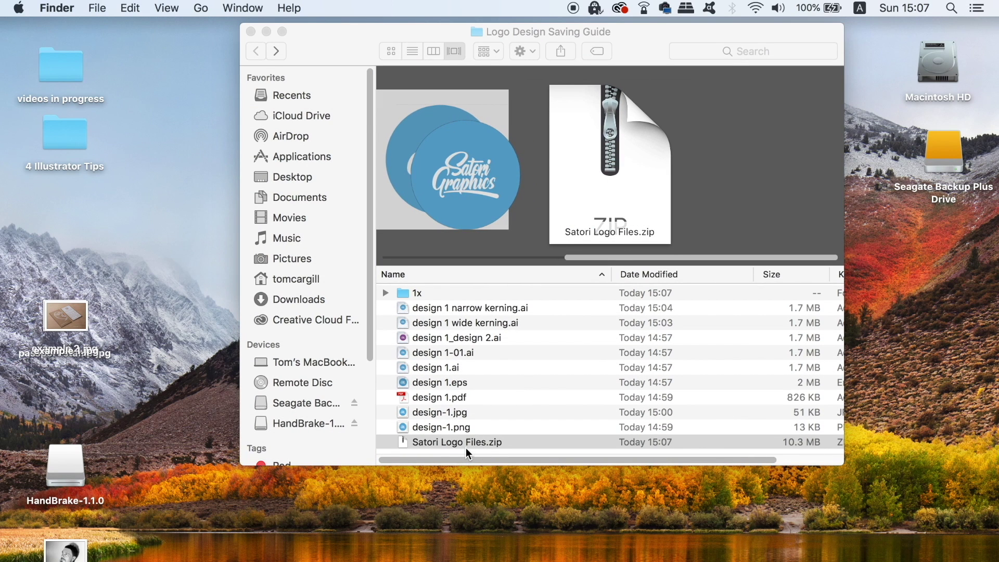